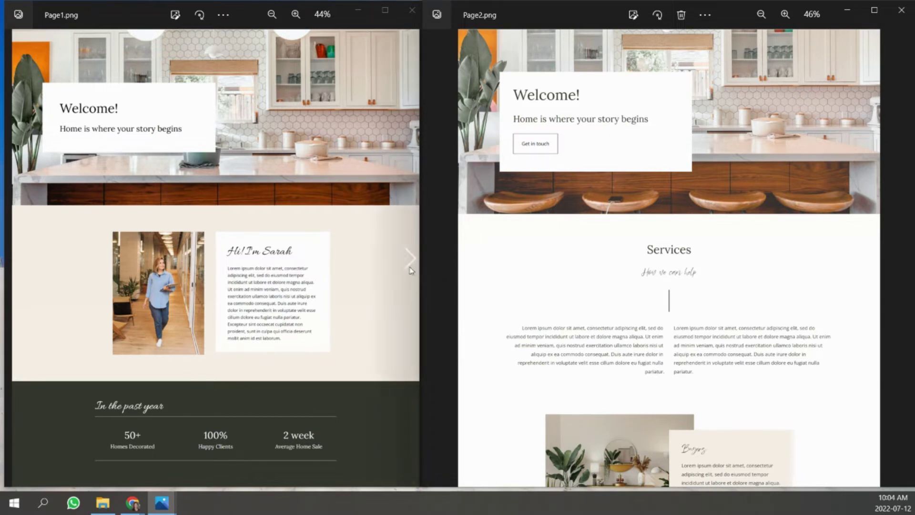
# - Scroll down through the Page1 and Page2 mockups to review their lower sections
pyautogui.scroll(-1, 343, 393)
pyautogui.scroll(-5, 343, 393)
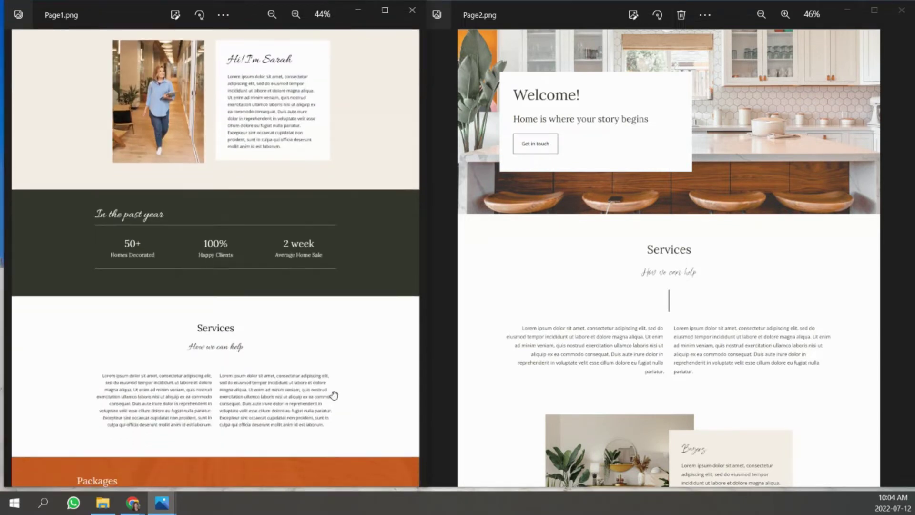
pyautogui.scroll(-5, 343, 218)
pyautogui.scroll(-3, 656, 307)
pyautogui.scroll(-2, 655, 307)
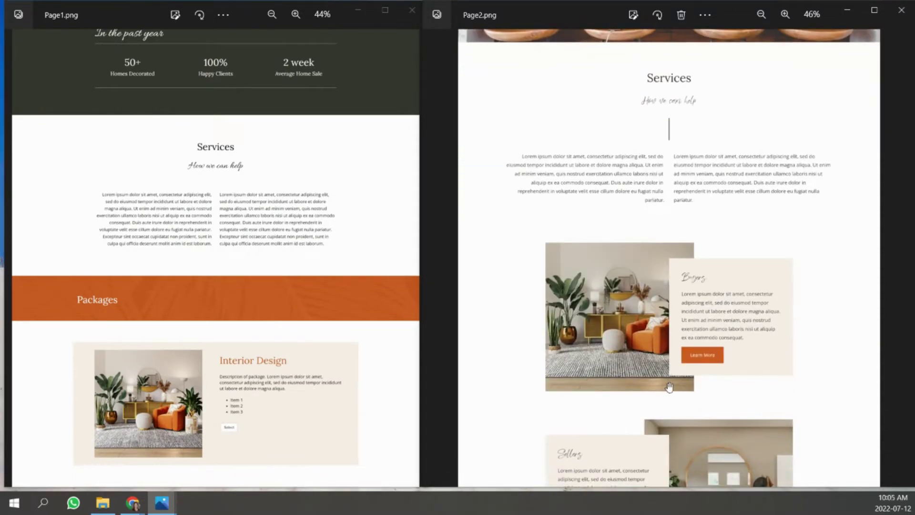
pyautogui.scroll(-2, 675, 393)
pyautogui.scroll(-2, 677, 323)
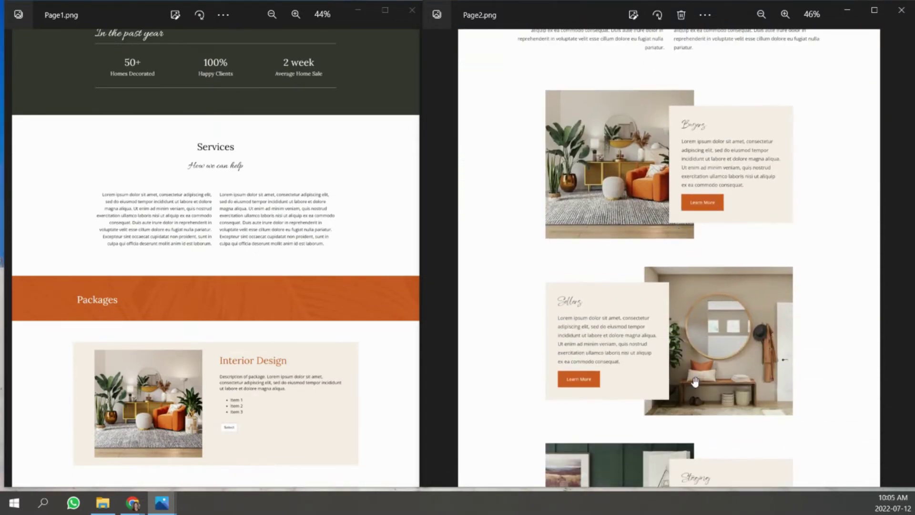
pyautogui.scroll(-2, 695, 362)
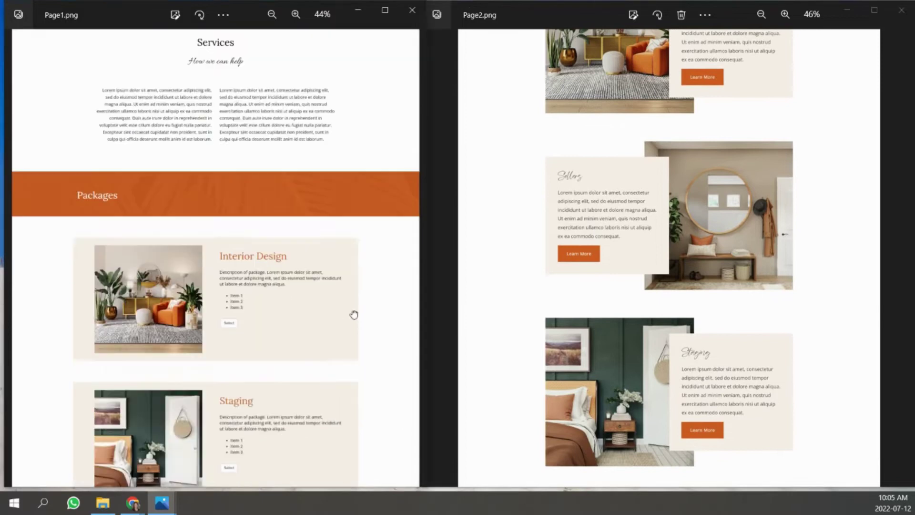
pyautogui.scroll(-3, 354, 314)
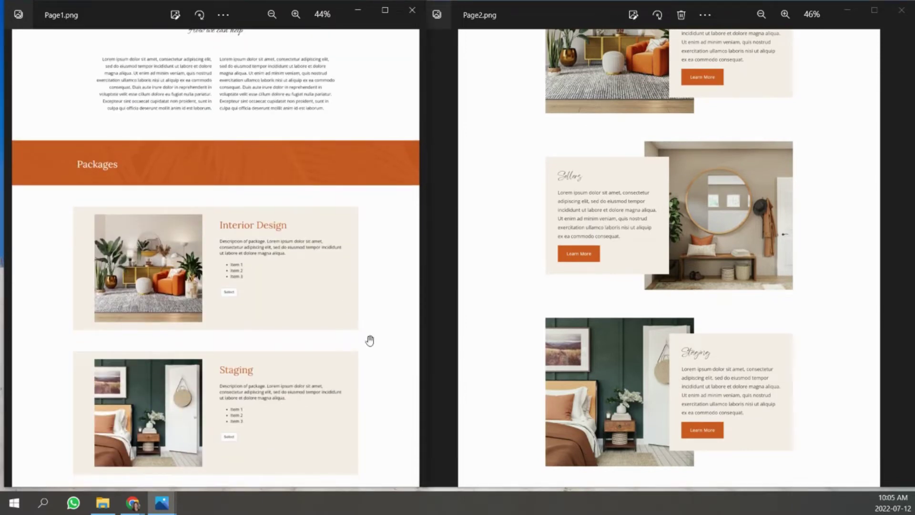
pyautogui.scroll(-1, 361, 336)
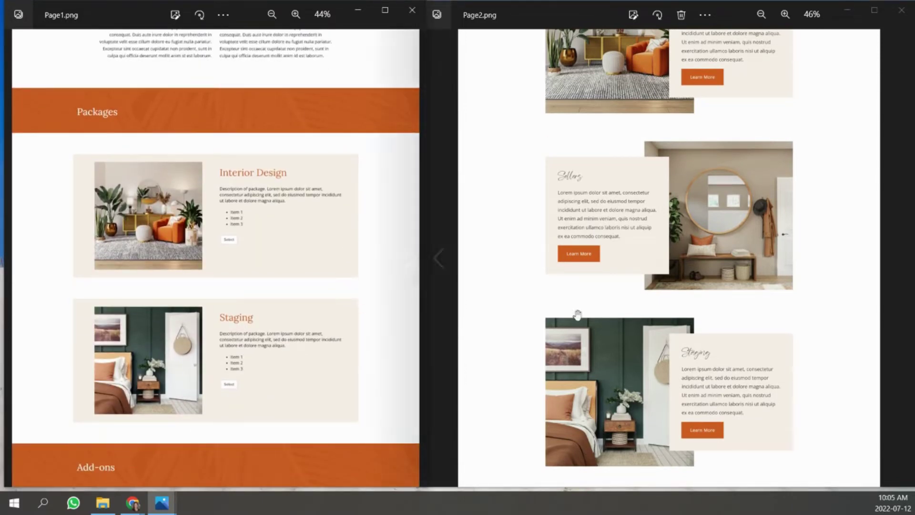
pyautogui.click(668, 384)
pyautogui.scroll(-5, 649, 341)
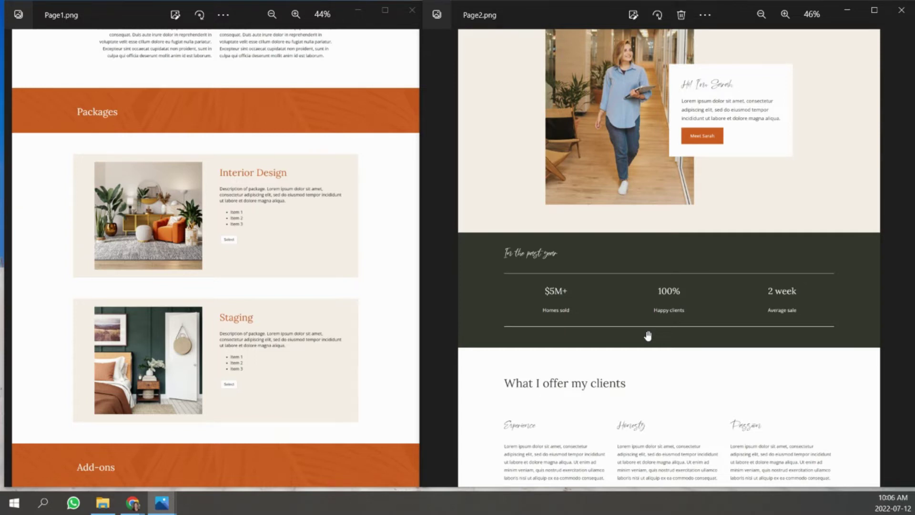
pyautogui.scroll(-8, 331, 417)
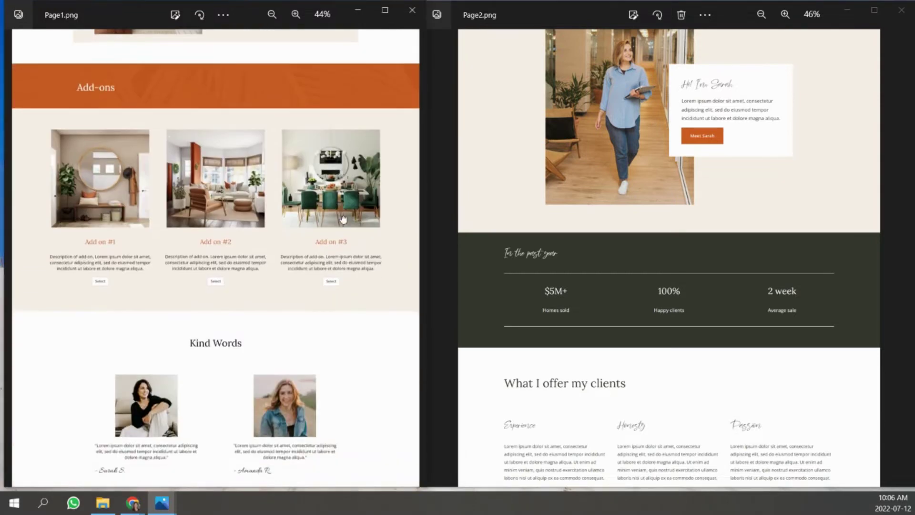
pyautogui.scroll(-5, 323, 407)
pyautogui.click(703, 286)
pyautogui.scroll(-5, 702, 286)
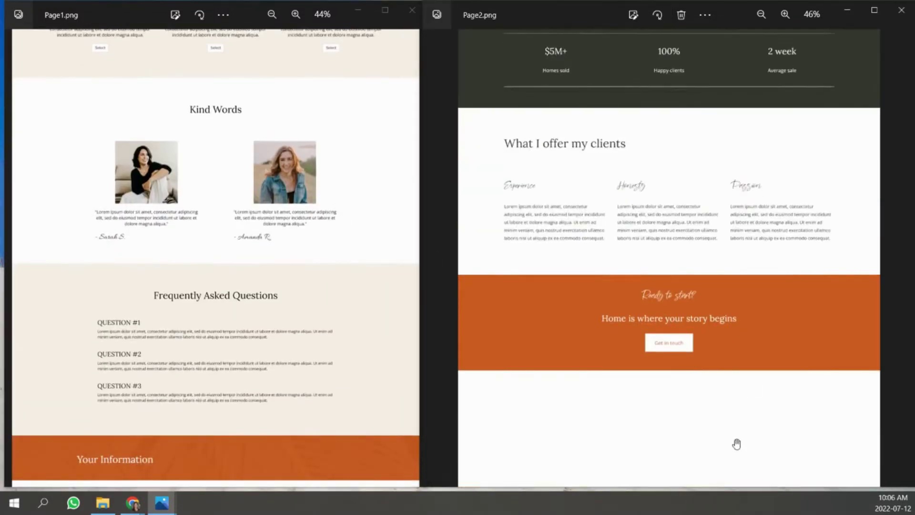
pyautogui.scroll(-3, 737, 444)
# - Pan Page1 to the Thank you section, then back up through Your Information, Add-ons and Kind Words
pyautogui.click(296, 388)
pyautogui.scroll(-6, 296, 435)
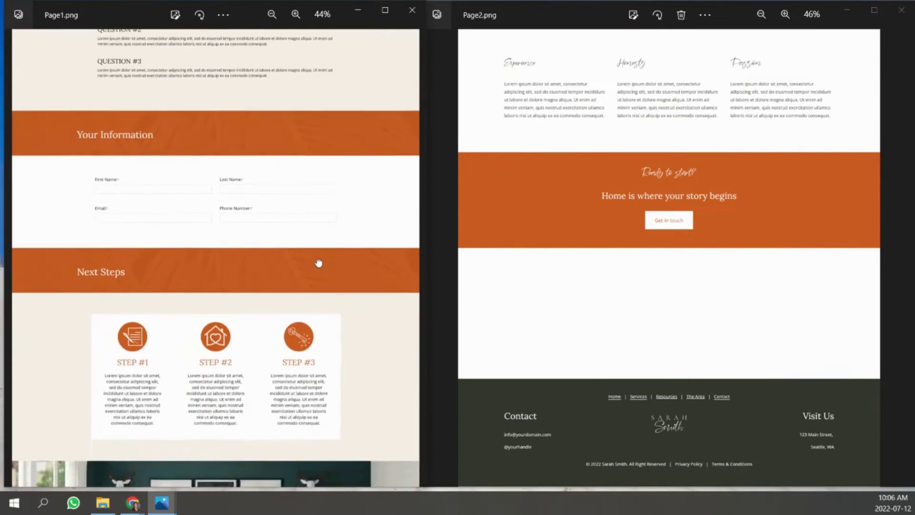
pyautogui.moveTo(318, 263); pyautogui.dragTo(321, 93)
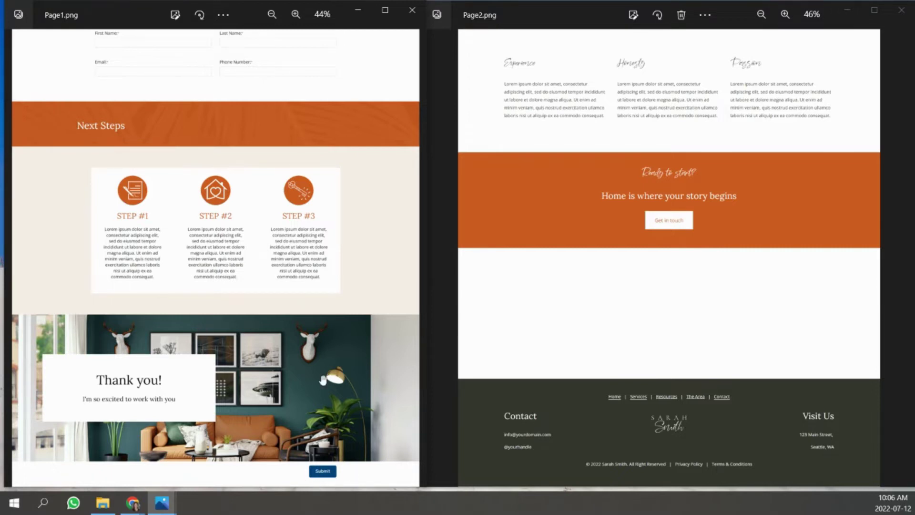
pyautogui.moveTo(286, 160); pyautogui.dragTo(280, 318)
pyautogui.scroll(2, 280, 318)
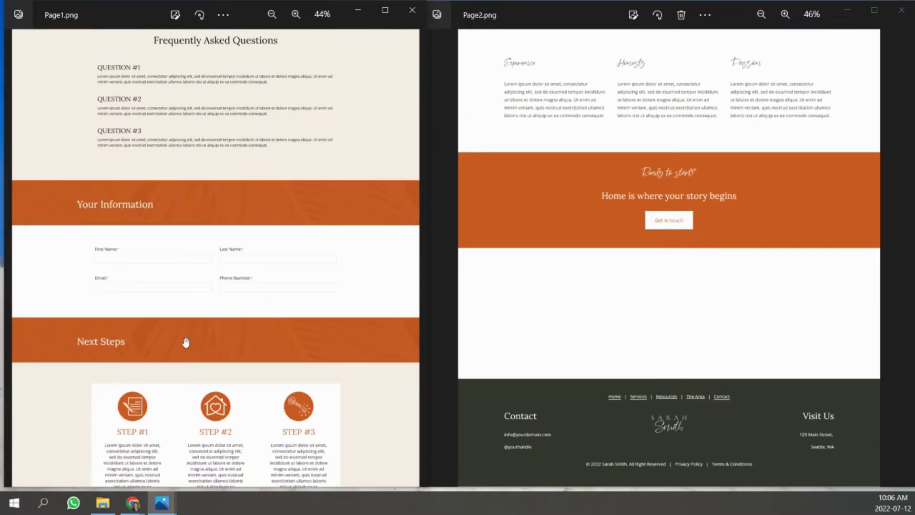
pyautogui.moveTo(303, 210); pyautogui.dragTo(291, 421)
pyautogui.scroll(8, 264, 237)
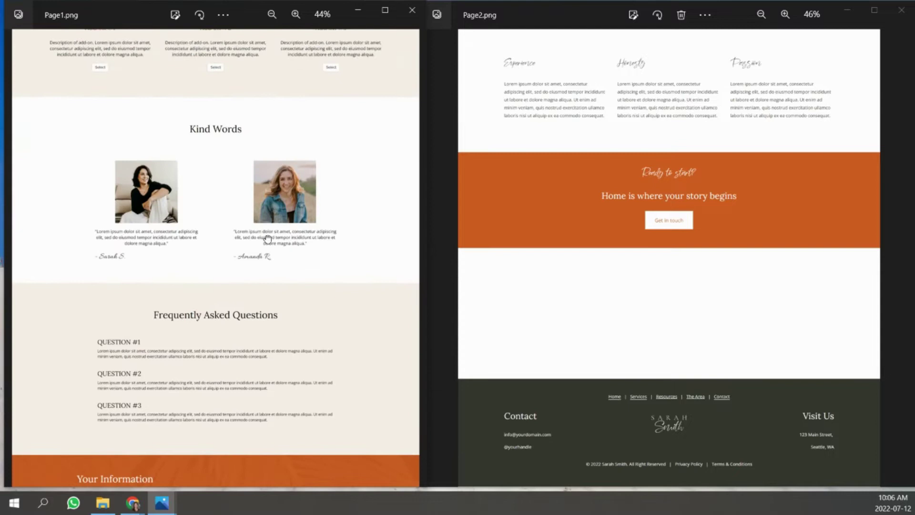
pyautogui.scroll(4, 315, 168)
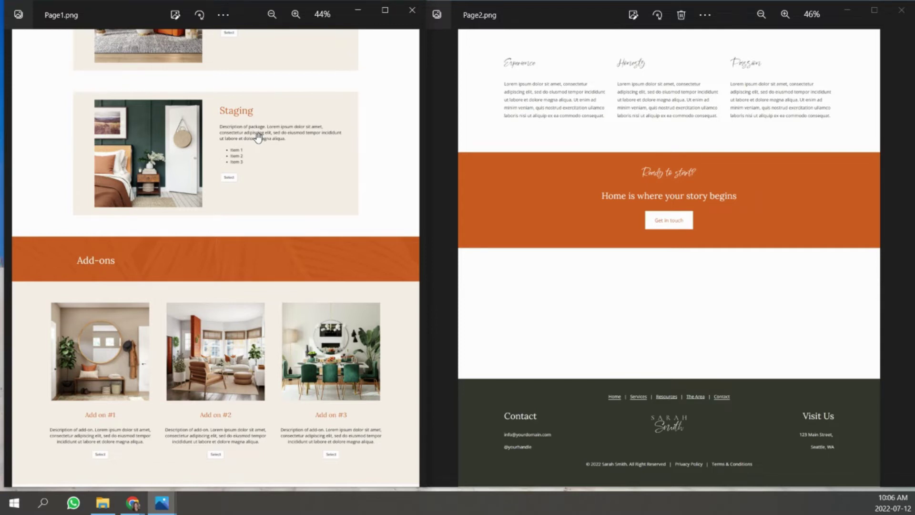
# - Bring Page2's stats band and client offerings into view, then show the full-page form capture
pyautogui.moveTo(726, 145); pyautogui.dragTo(724, 288)
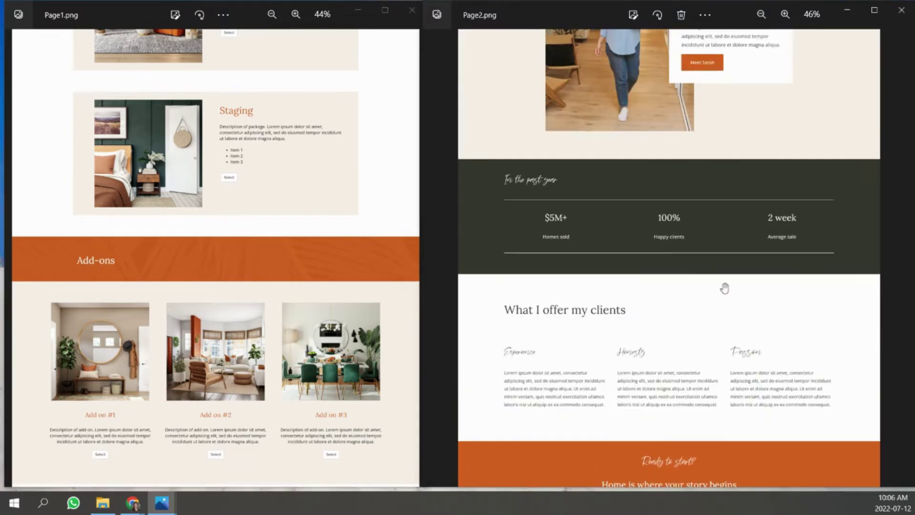
pyautogui.scroll(4, 737, 153)
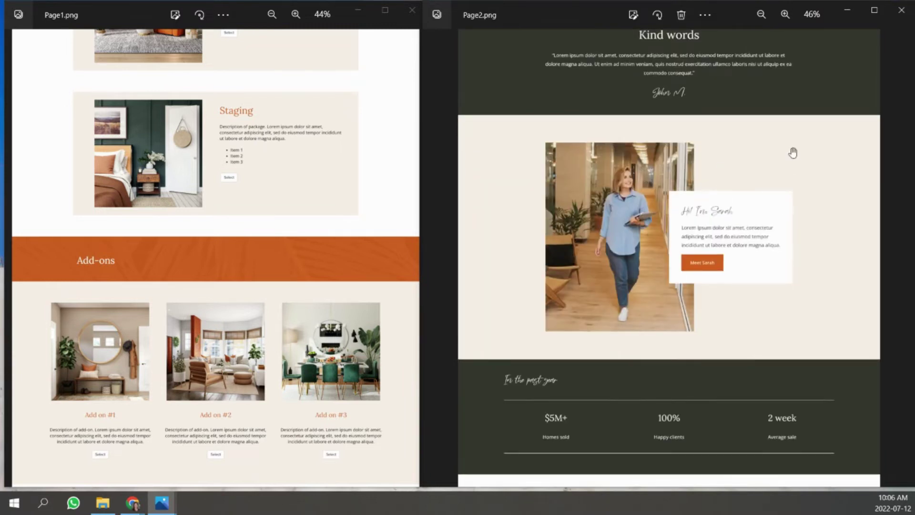
pyautogui.click(900, 258)
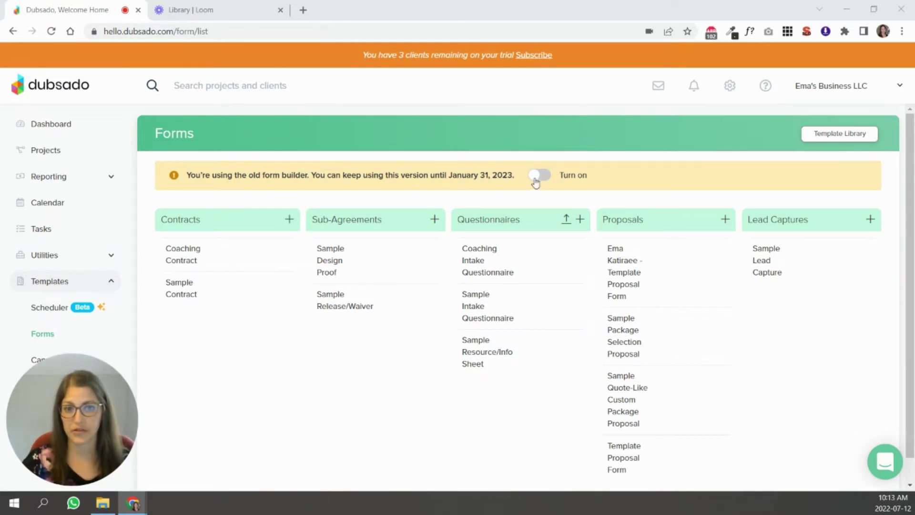
# - Enable the new form builder, dismissing the 'Changes are coming' notice about the January 31, 2023 cutoff
pyautogui.click(543, 177)
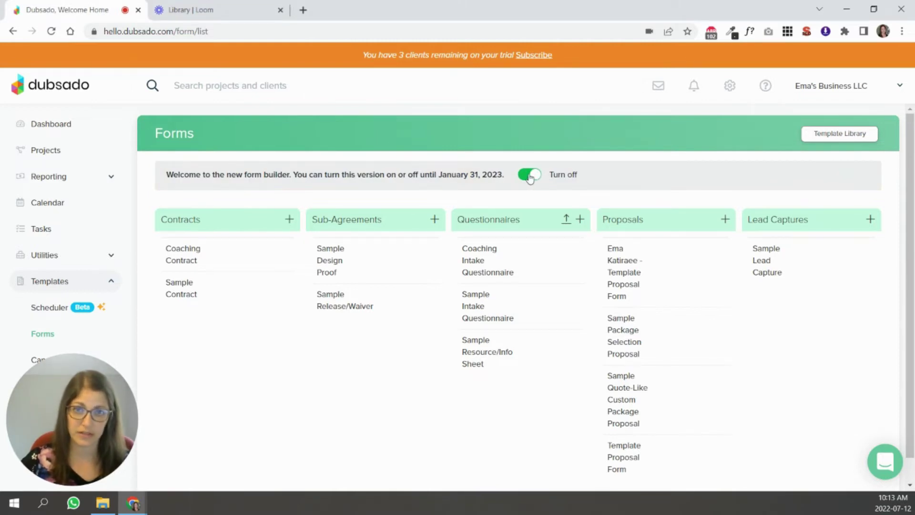
pyautogui.click(530, 176)
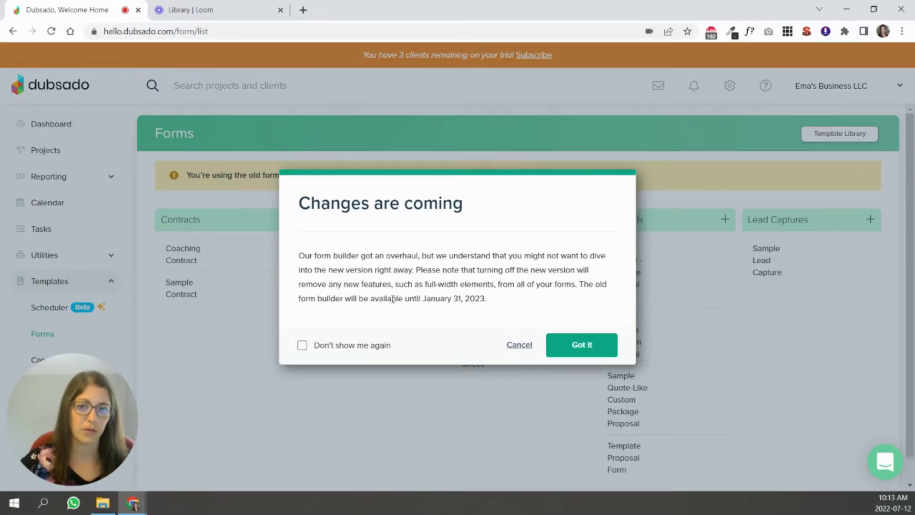
pyautogui.moveTo(424, 298); pyautogui.dragTo(493, 304)
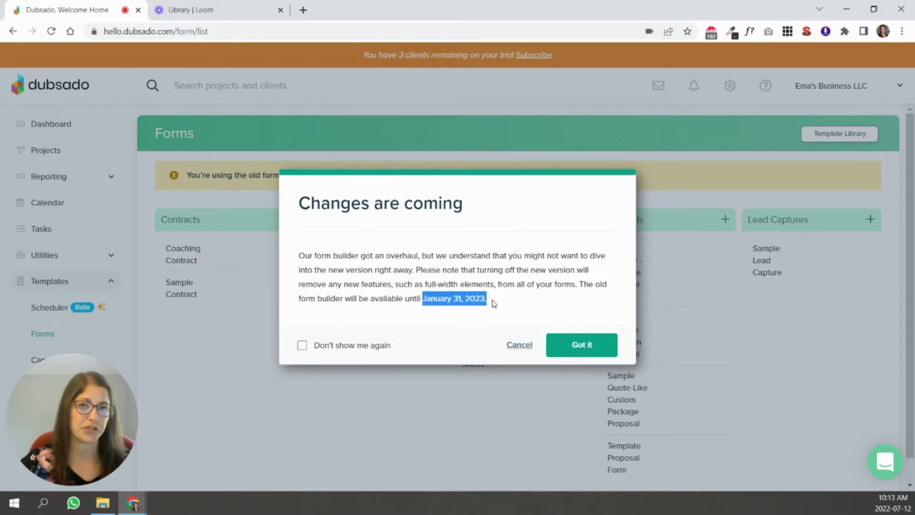
pyautogui.click(529, 310)
pyautogui.click(582, 342)
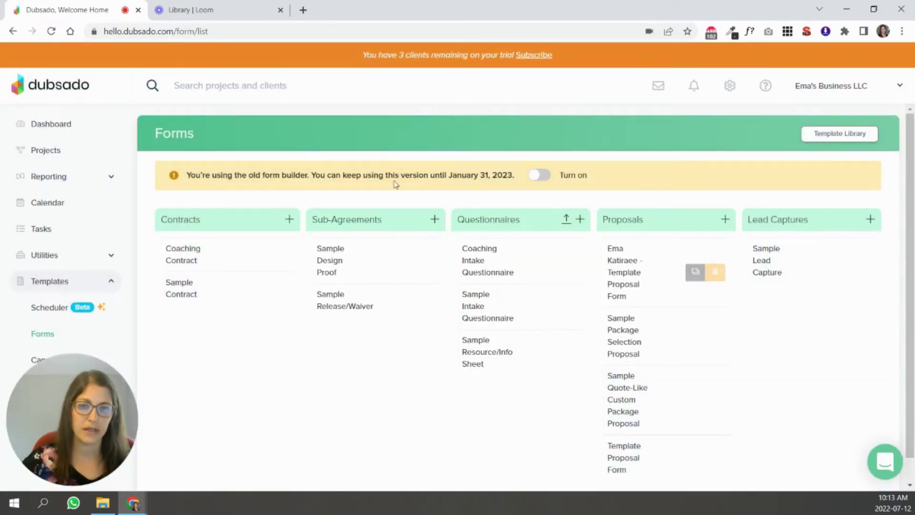
pyautogui.click(536, 176)
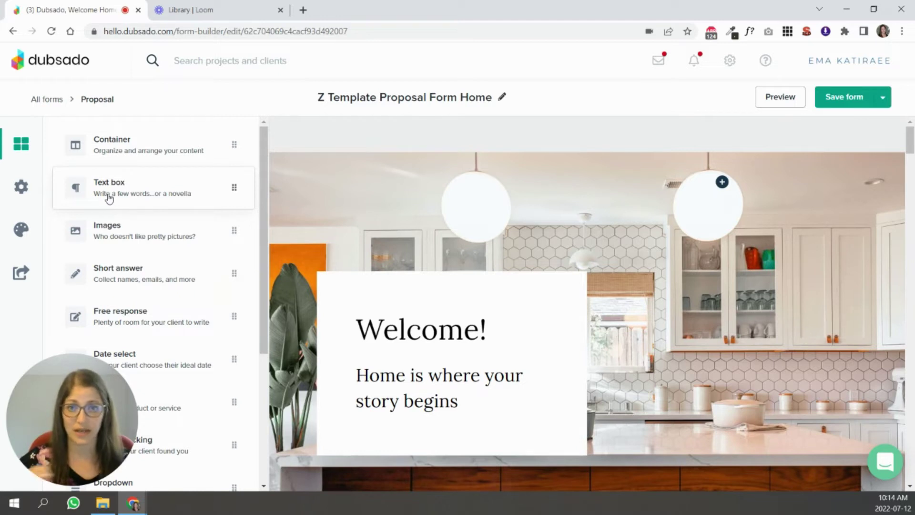
pyautogui.click(28, 189)
pyautogui.scroll(-10, 203, 262)
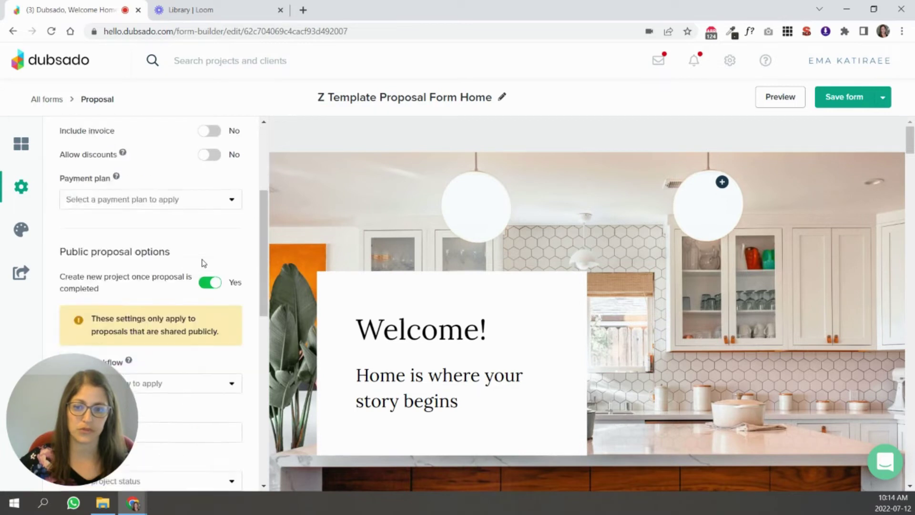
pyautogui.moveTo(91, 392); pyautogui.dragTo(337, 392)
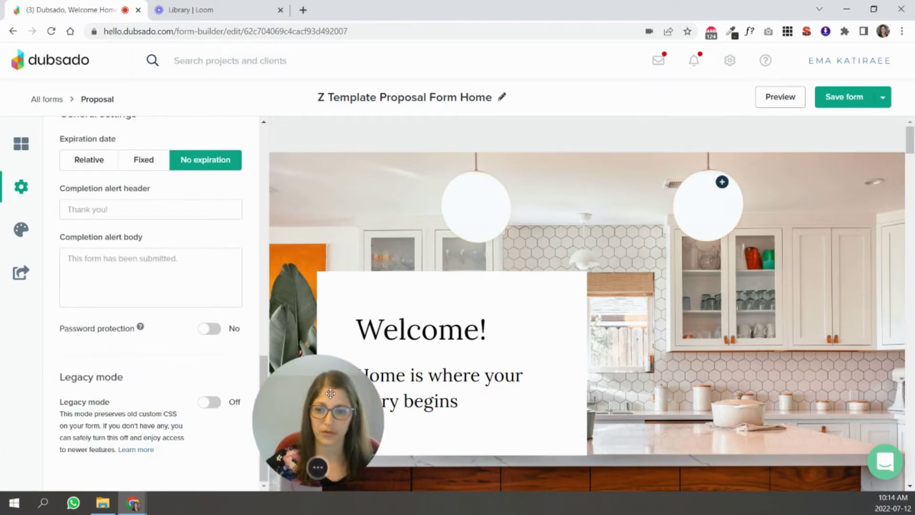
pyautogui.click(210, 402)
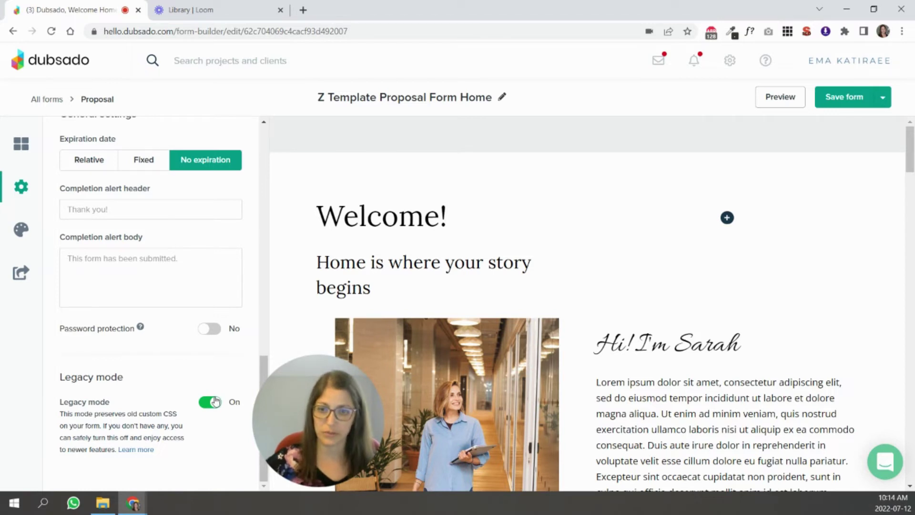
pyautogui.click(202, 402)
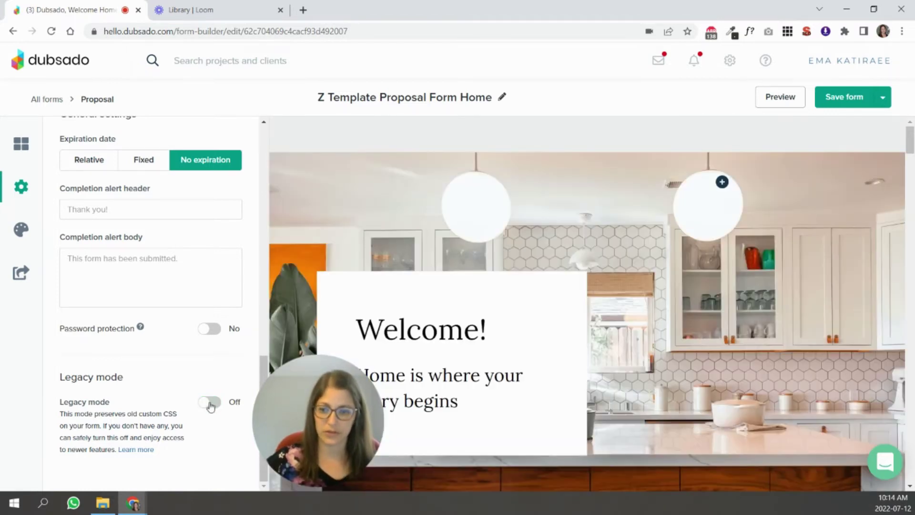
pyautogui.moveTo(321, 416); pyautogui.dragTo(268, 409)
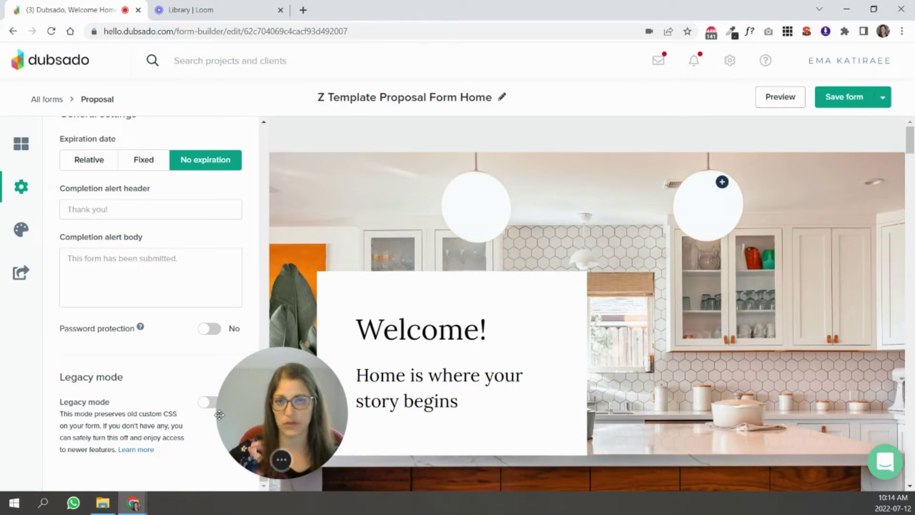
pyautogui.moveTo(219, 414); pyautogui.dragTo(49, 415)
pyautogui.click(817, 271)
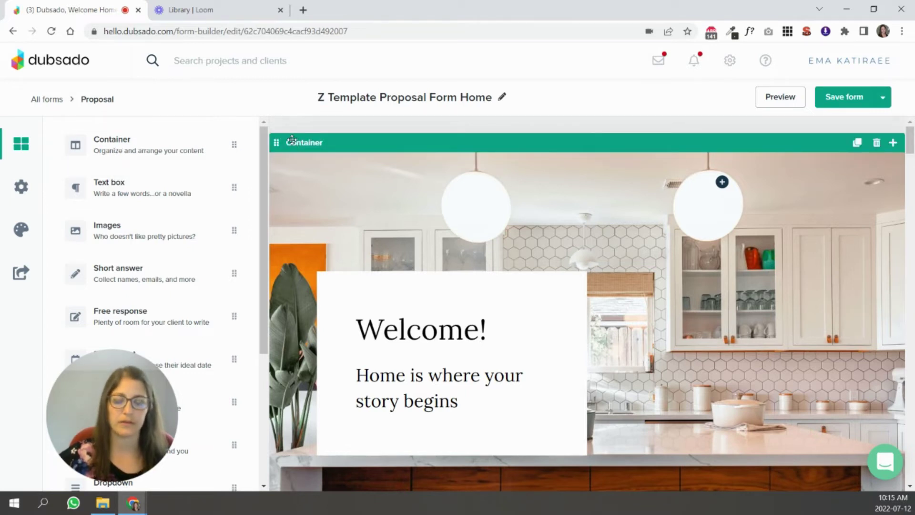
# - Give the Welcome! header container 100% width and 85% content width over the kitchen background image
pyautogui.click(464, 146)
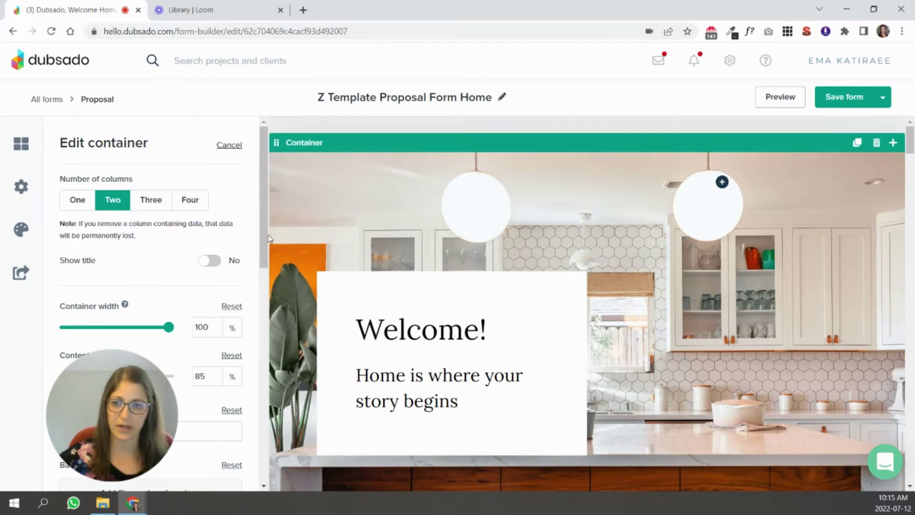
pyautogui.scroll(-3, 264, 237)
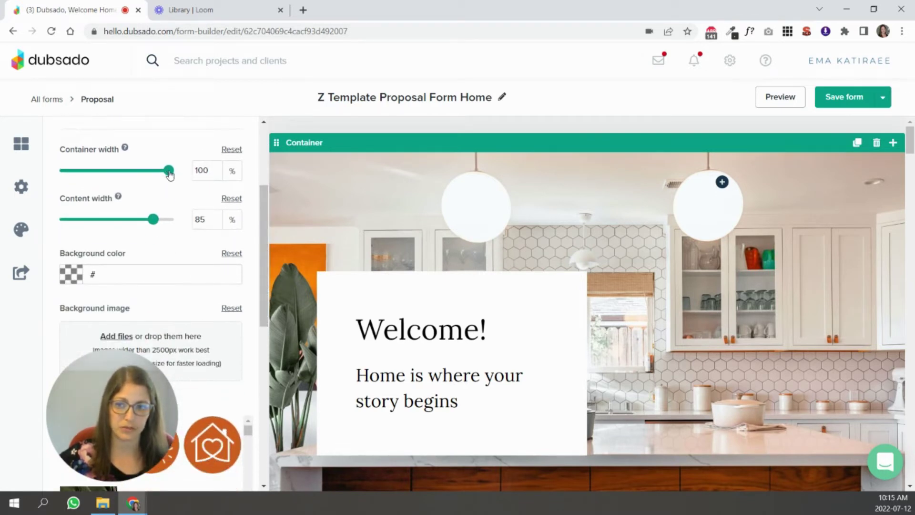
pyautogui.moveTo(169, 173); pyautogui.dragTo(216, 184)
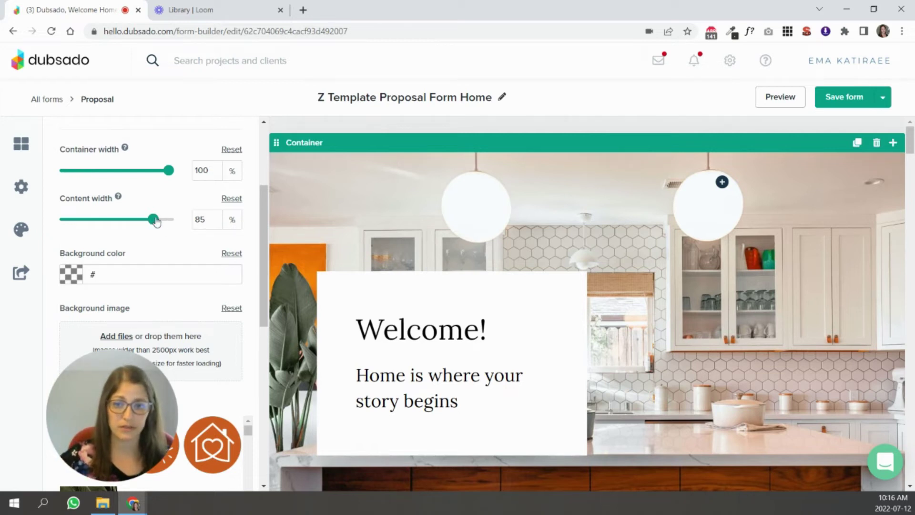
pyautogui.moveTo(153, 220)
pyautogui.mouseDown()
pyautogui.moveTo(175, 219)
pyautogui.moveTo(153, 222)
pyautogui.mouseUp()
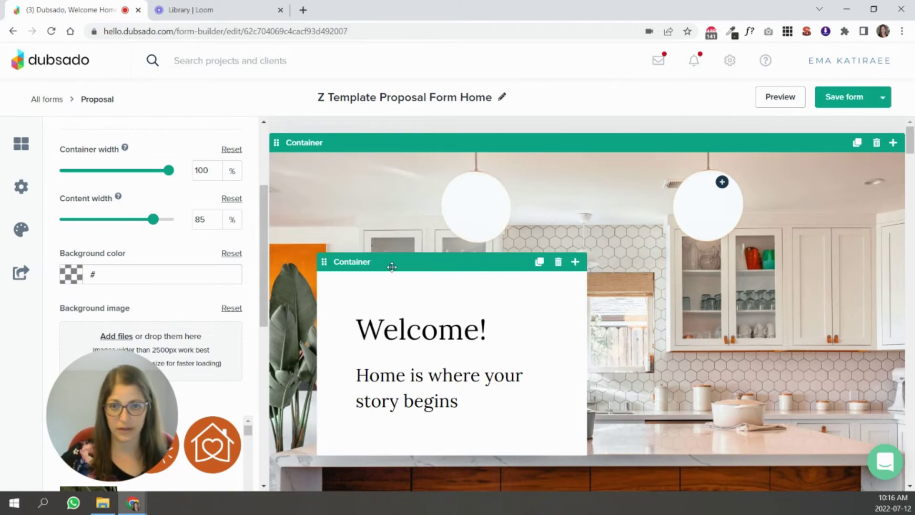
pyautogui.scroll(-1, 266, 224)
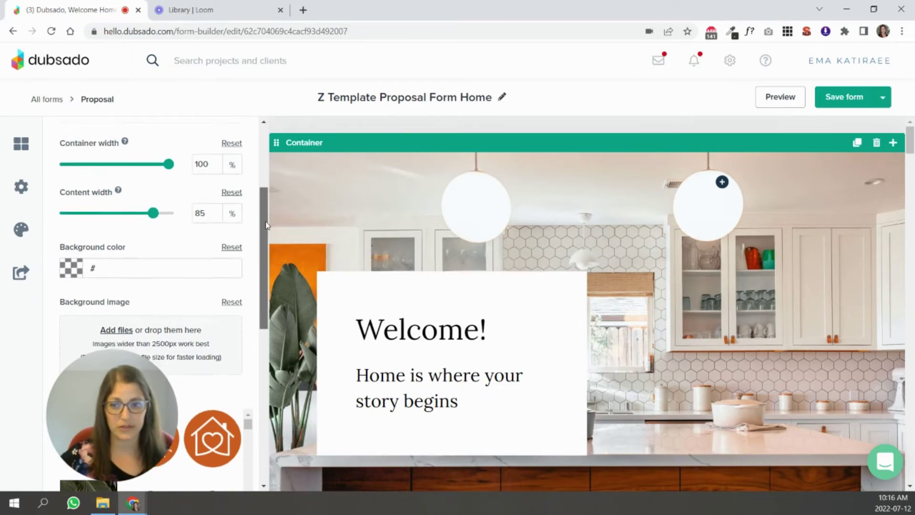
pyautogui.moveTo(266, 225); pyautogui.dragTo(267, 335)
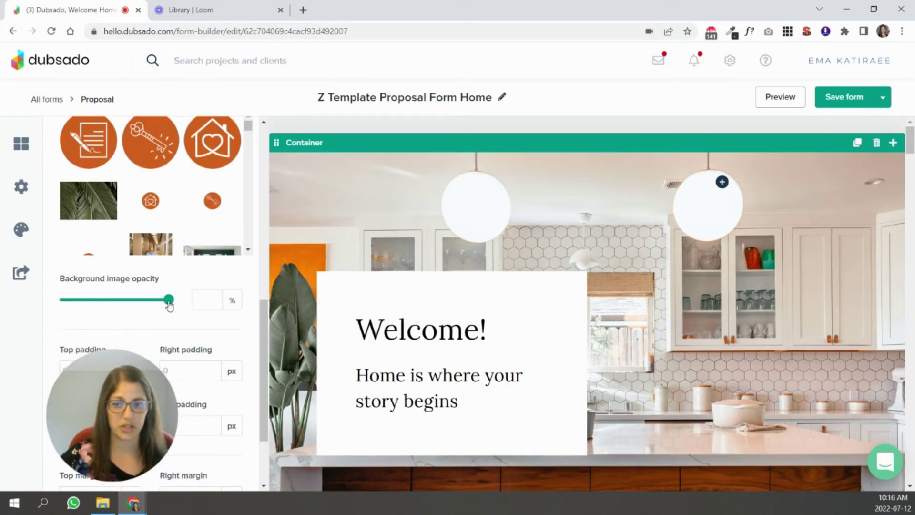
pyautogui.moveTo(170, 300); pyautogui.dragTo(67, 299)
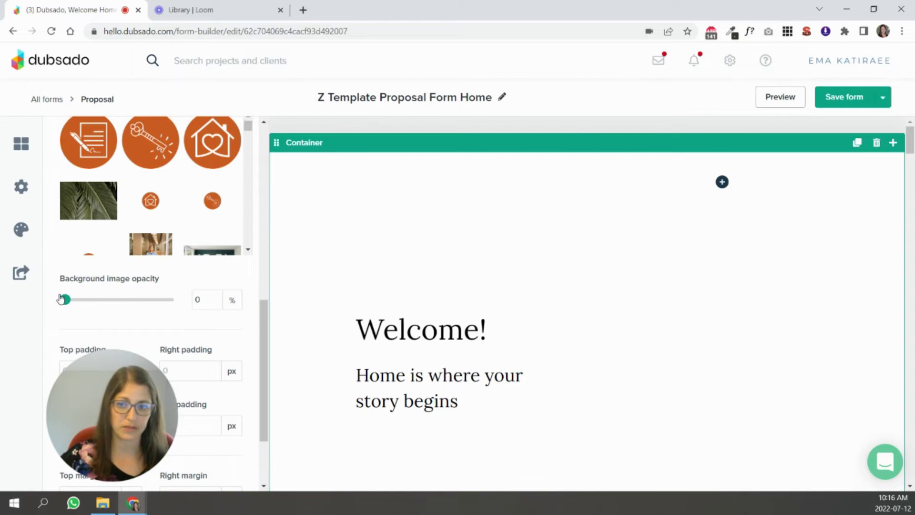
pyautogui.moveTo(67, 299); pyautogui.dragTo(195, 302)
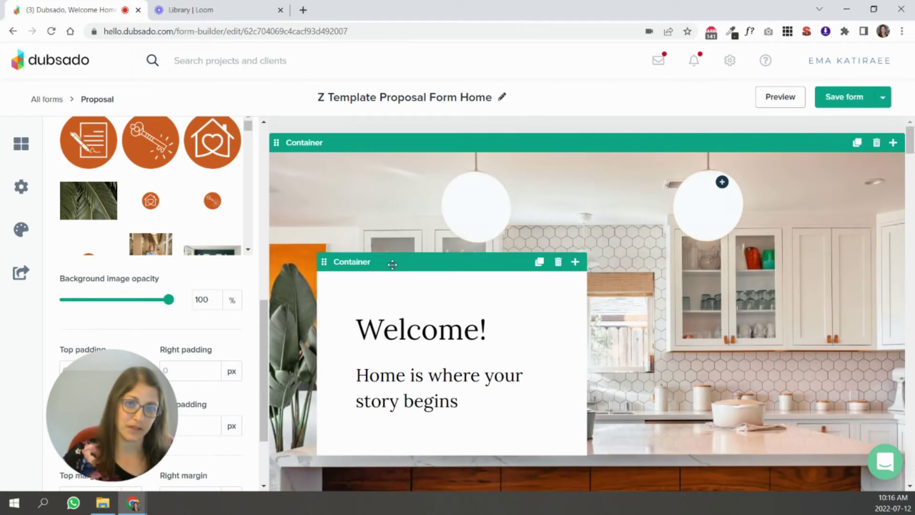
pyautogui.click(380, 266)
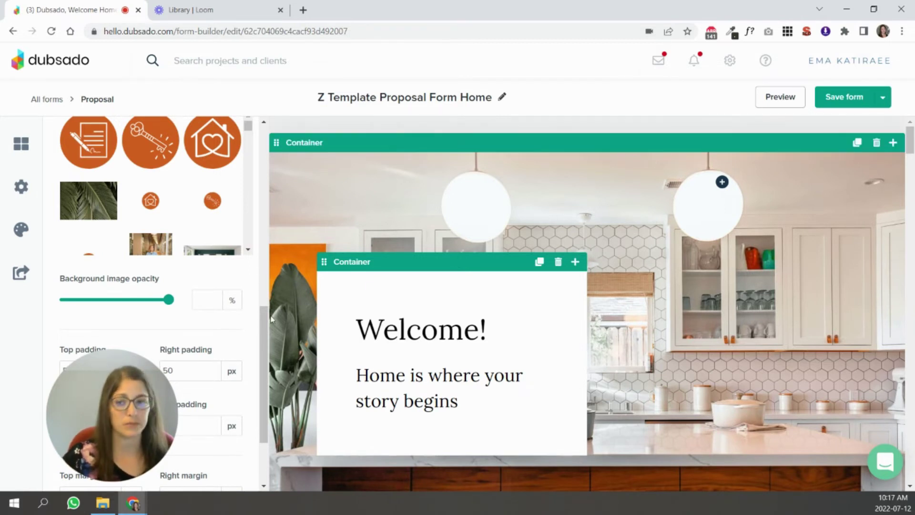
pyautogui.click(469, 167)
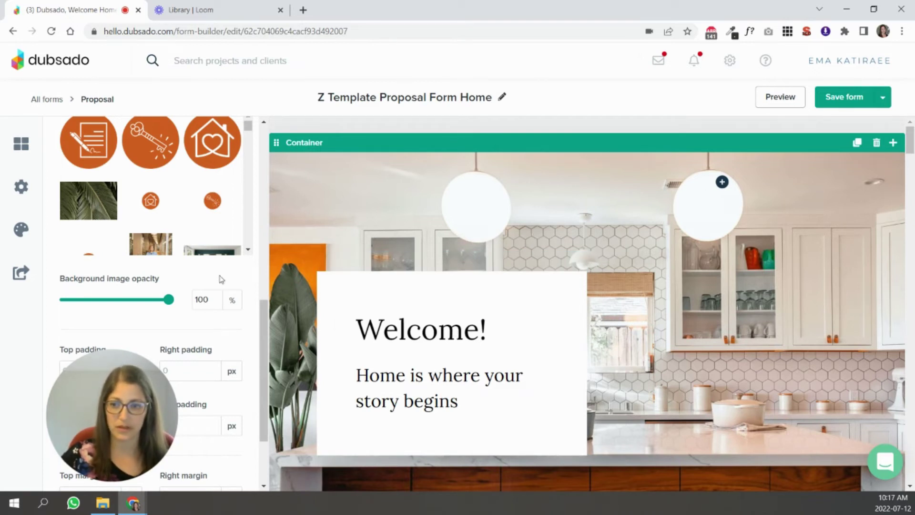
# - Inspect the inner welcome box's 50 px padding and 200 px top and bottom margins, then show the elements list
pyautogui.scroll(-2, 233, 240)
pyautogui.scroll(-1, 339, 157)
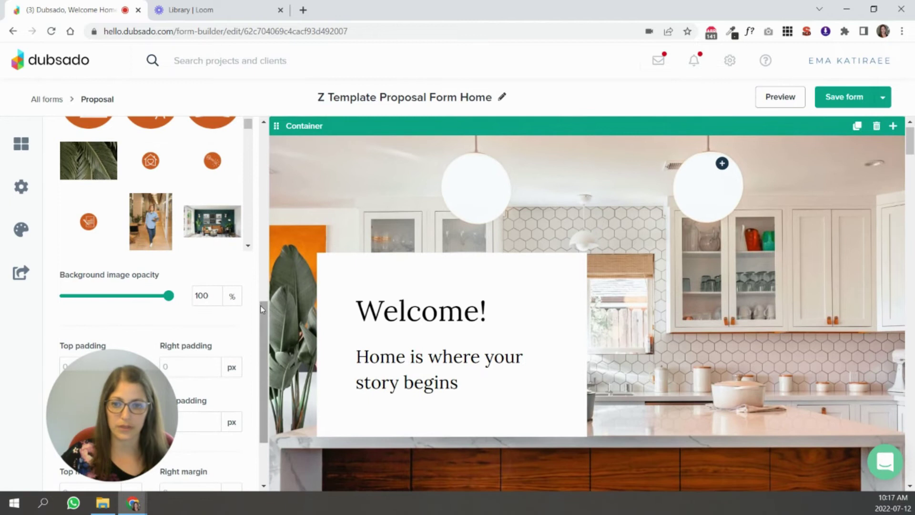
pyautogui.moveTo(125, 388); pyautogui.dragTo(857, 394)
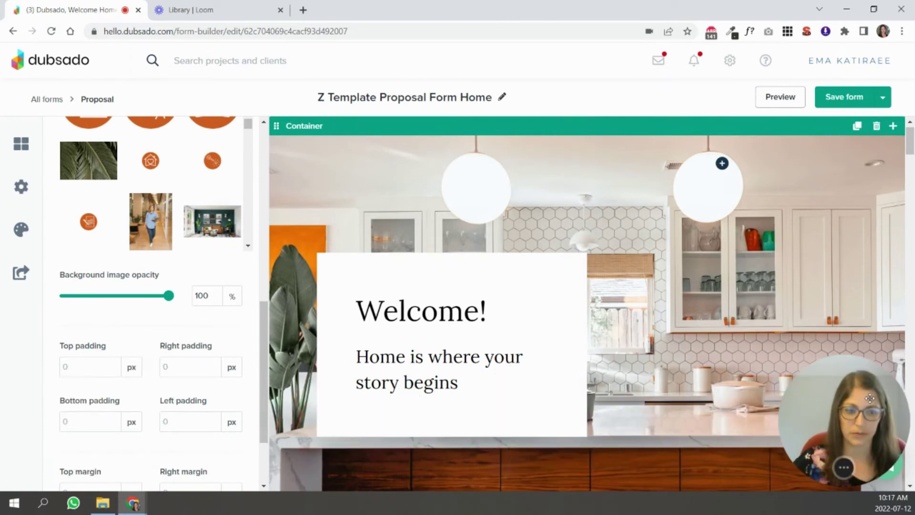
pyautogui.scroll(-2, 261, 333)
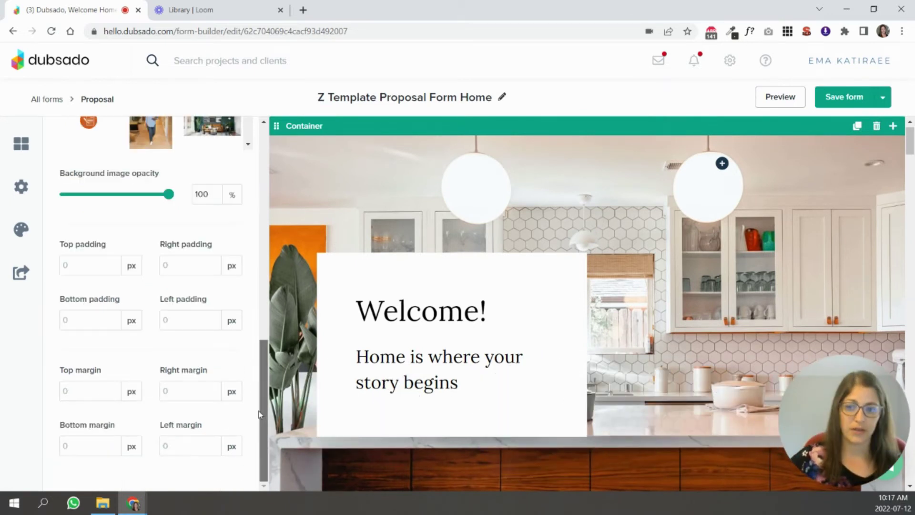
pyautogui.moveTo(402, 248)
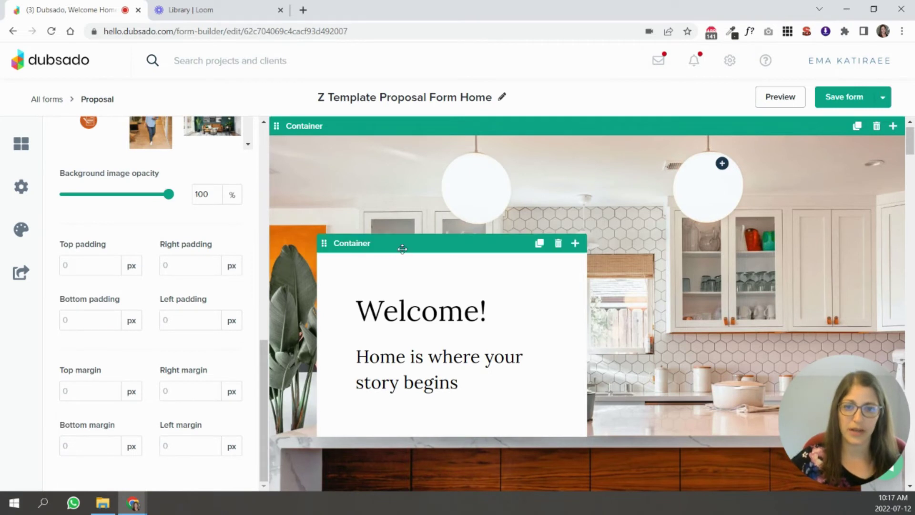
pyautogui.click(400, 242)
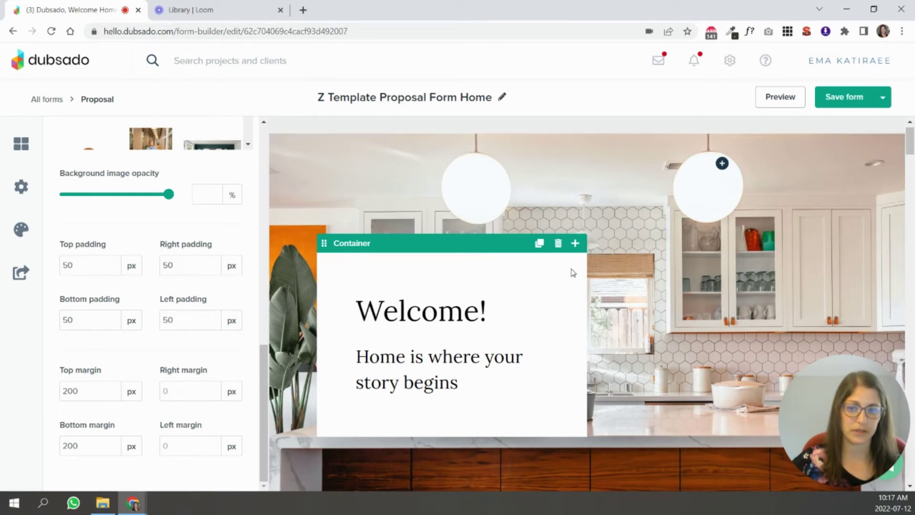
pyautogui.click(574, 424)
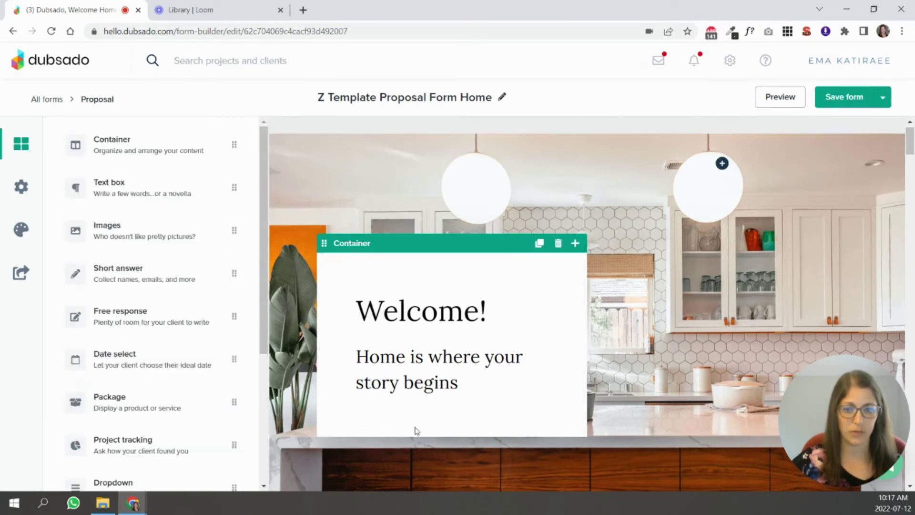
pyautogui.click(397, 237)
pyautogui.moveTo(263, 263); pyautogui.dragTo(265, 481)
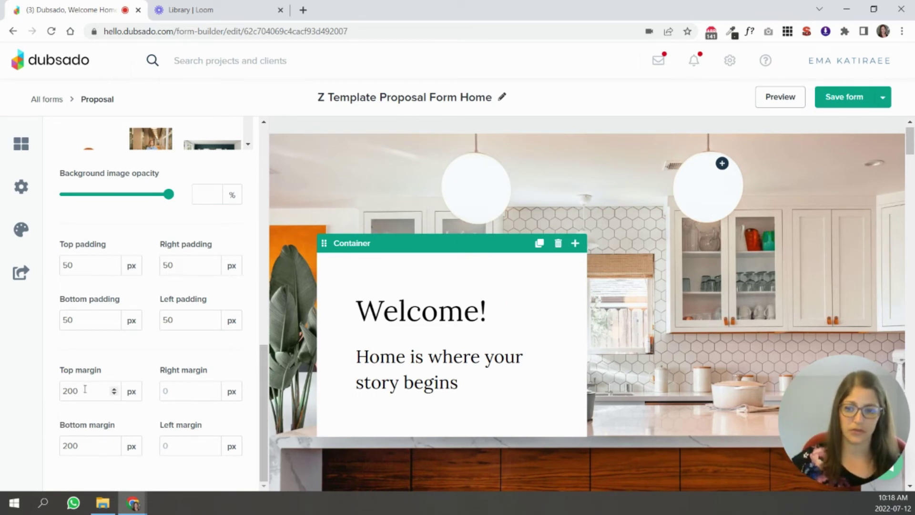
pyautogui.moveTo(85, 389); pyautogui.dragTo(25, 398)
pyautogui.write('0')
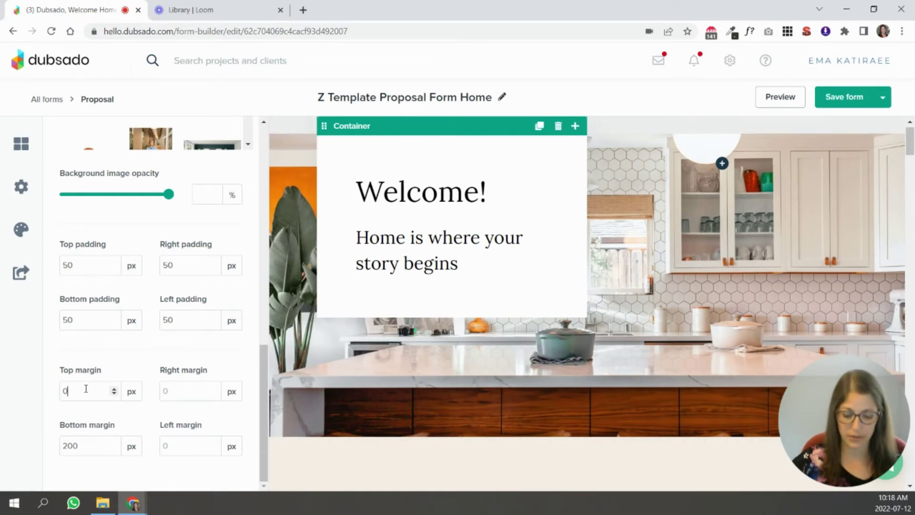
pyautogui.write('200')
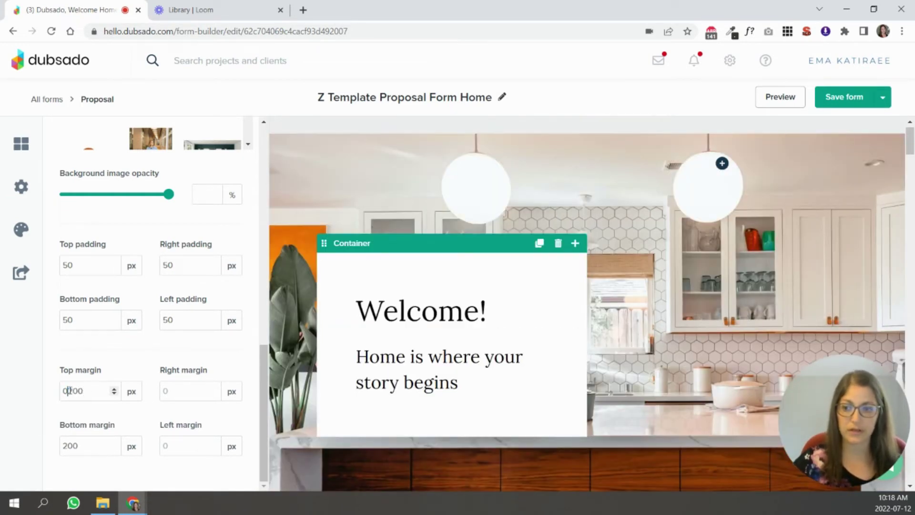
pyautogui.click(69, 391)
pyautogui.press('BackSpace')
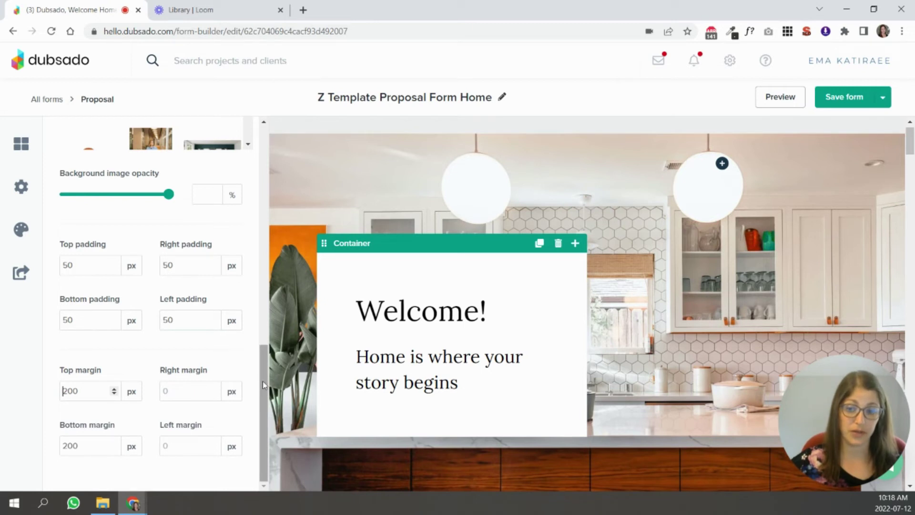
pyautogui.moveTo(262, 381); pyautogui.dragTo(252, 165)
pyautogui.click(119, 459)
pyautogui.scroll(-4, 165, 382)
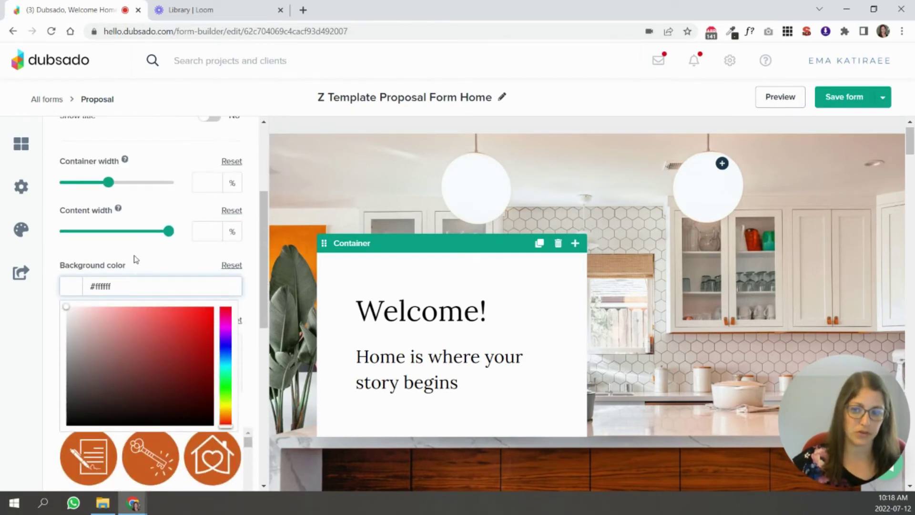
pyautogui.moveTo(260, 282); pyautogui.dragTo(259, 217)
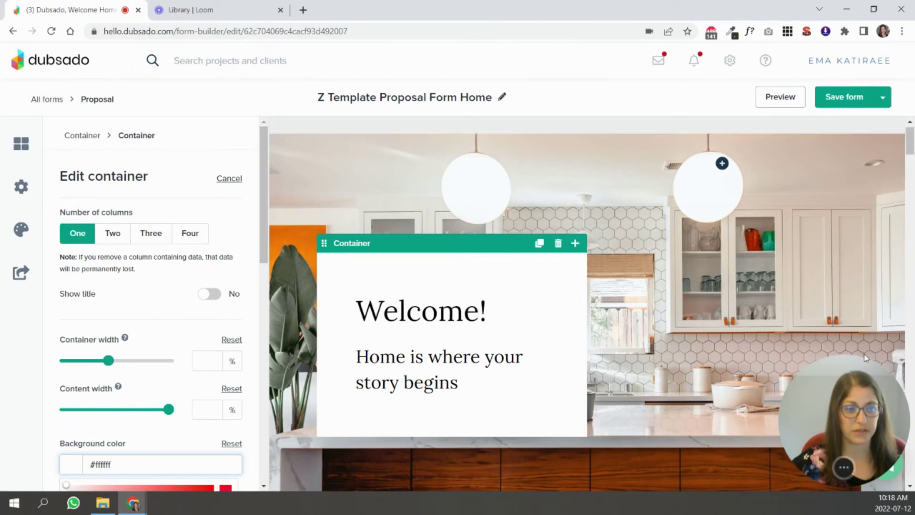
pyautogui.click(568, 350)
# - Open the three-column Add ons container's settings and check its 80 px top and bottom padding
pyautogui.scroll(-15, 903, 221)
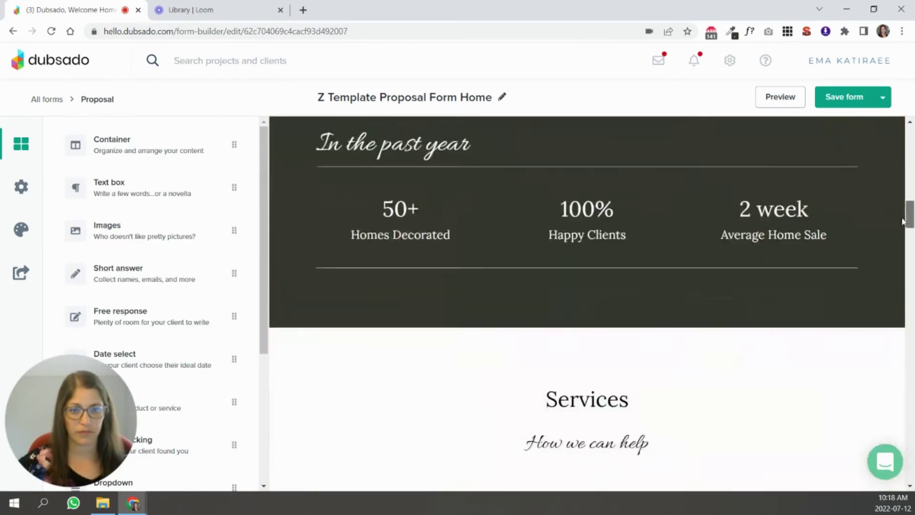
pyautogui.moveTo(903, 220); pyautogui.dragTo(905, 318)
pyautogui.click(330, 132)
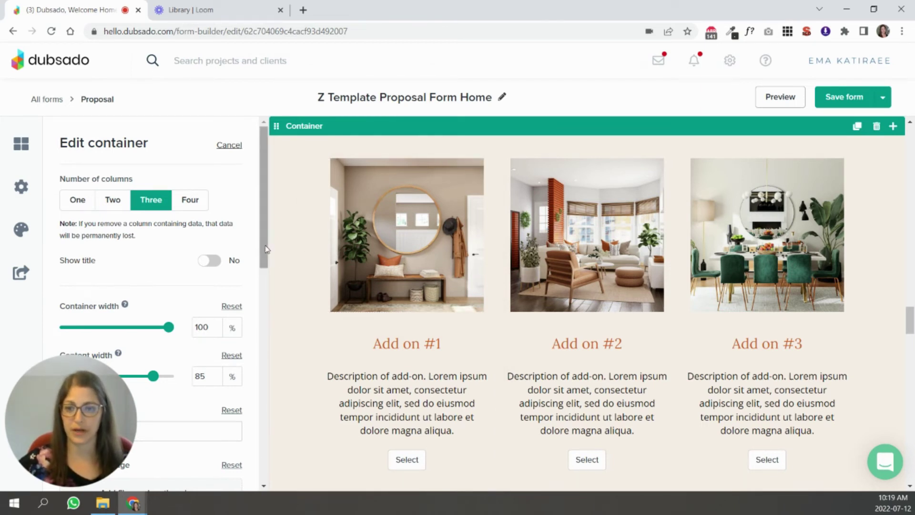
pyautogui.moveTo(264, 250); pyautogui.dragTo(274, 463)
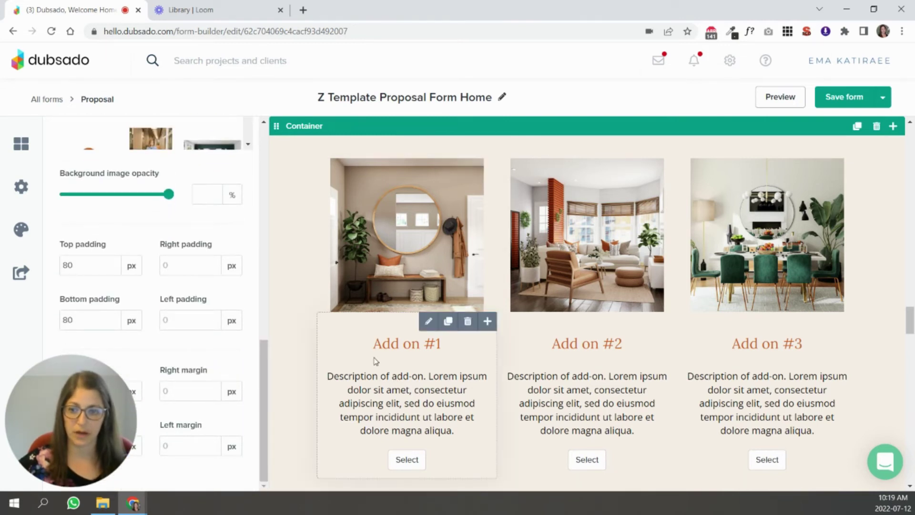
pyautogui.scroll(-8, 860, 257)
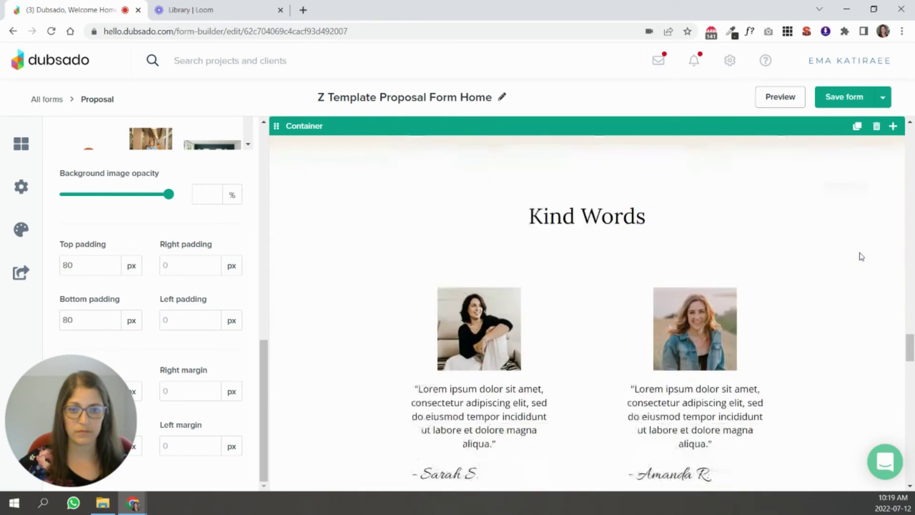
pyautogui.scroll(-15, 861, 257)
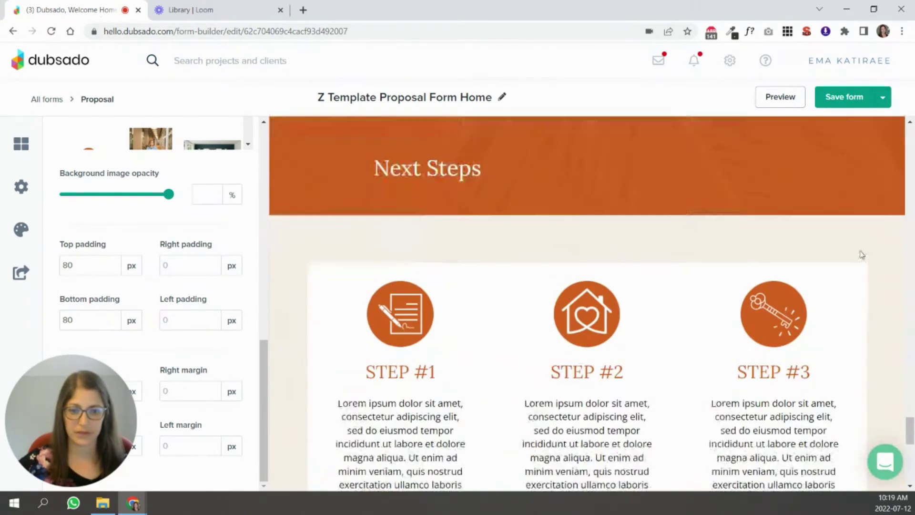
pyautogui.scroll(-3, 860, 254)
pyautogui.scroll(5, 620, 205)
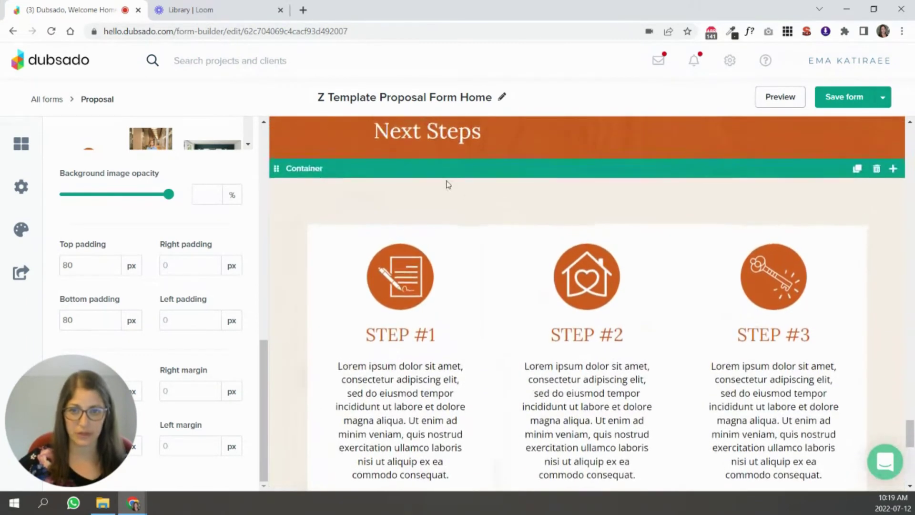
# - Compare the Next Steps container's 80 px padding with the STEP #1 column's 30 px padding
pyautogui.click(448, 184)
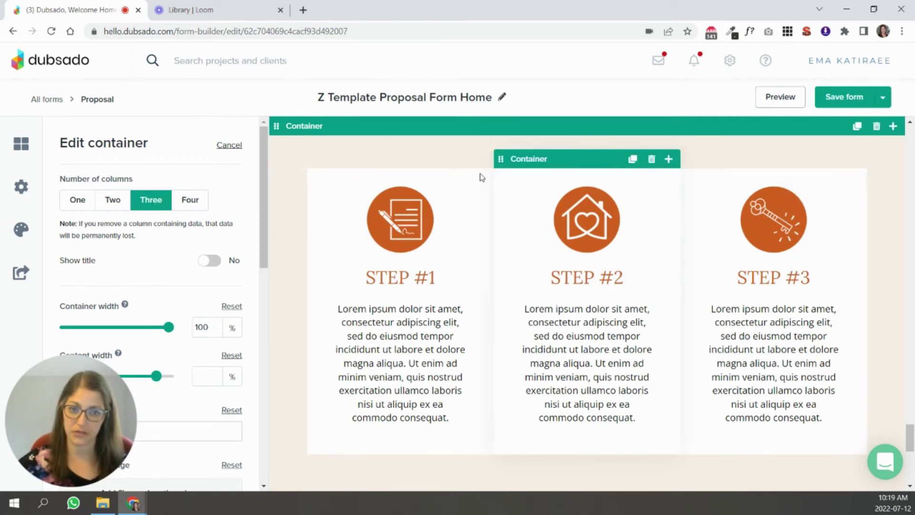
pyautogui.click(342, 178)
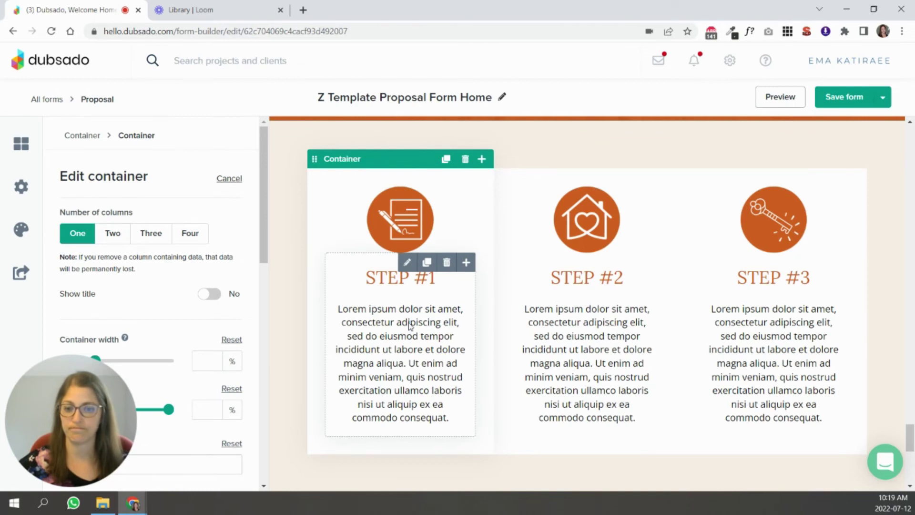
pyautogui.click(333, 150)
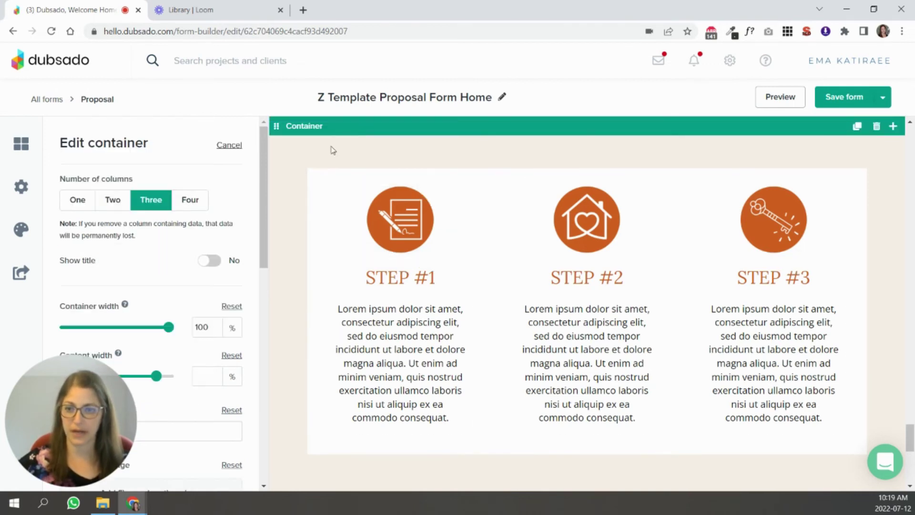
pyautogui.moveTo(263, 275); pyautogui.dragTo(257, 484)
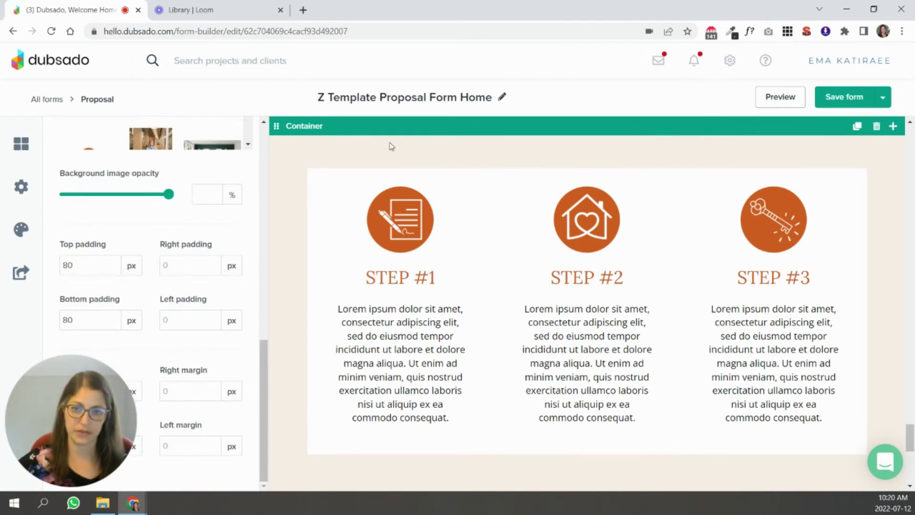
pyautogui.click(345, 188)
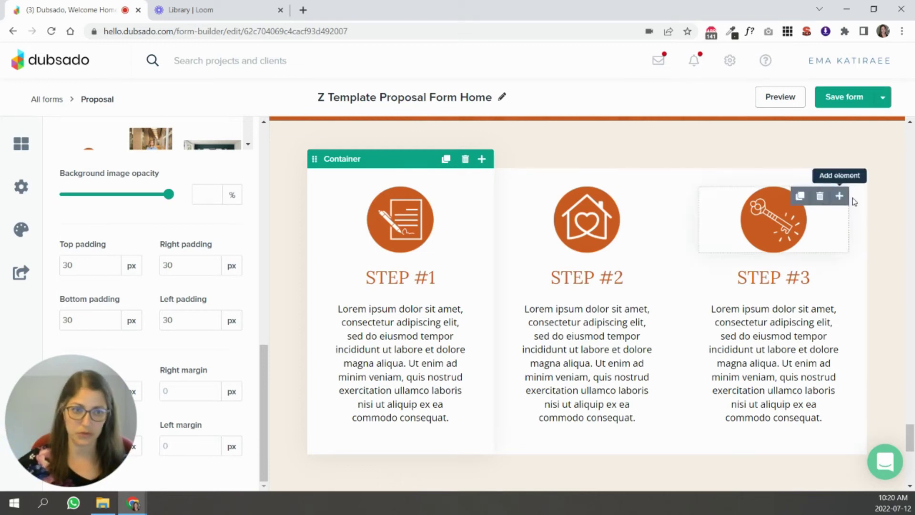
pyautogui.click(661, 201)
# - Fade the Packages banner's leaf background image to 5% opacity and confirm 50 px top and bottom padding
pyautogui.scroll(-10, 525, 286)
pyautogui.click(391, 343)
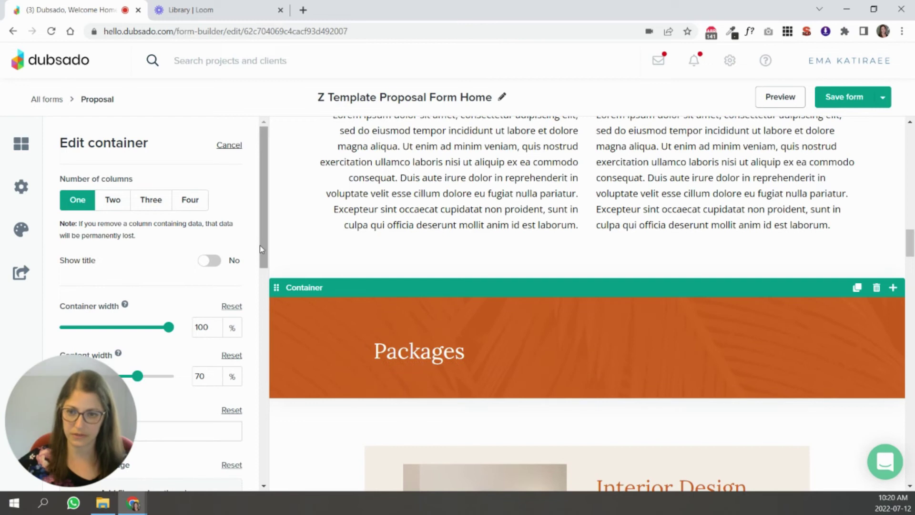
pyautogui.scroll(-3, 259, 242)
pyautogui.scroll(3, 259, 242)
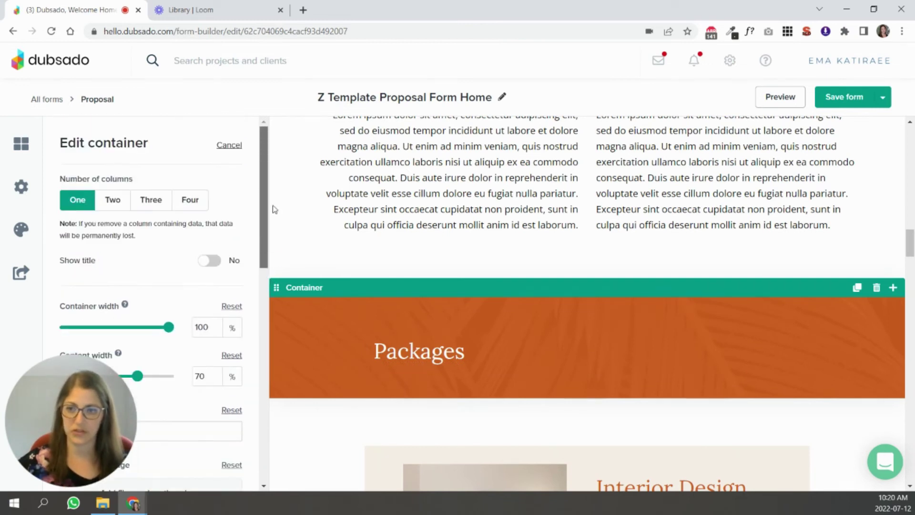
pyautogui.scroll(-3, 261, 239)
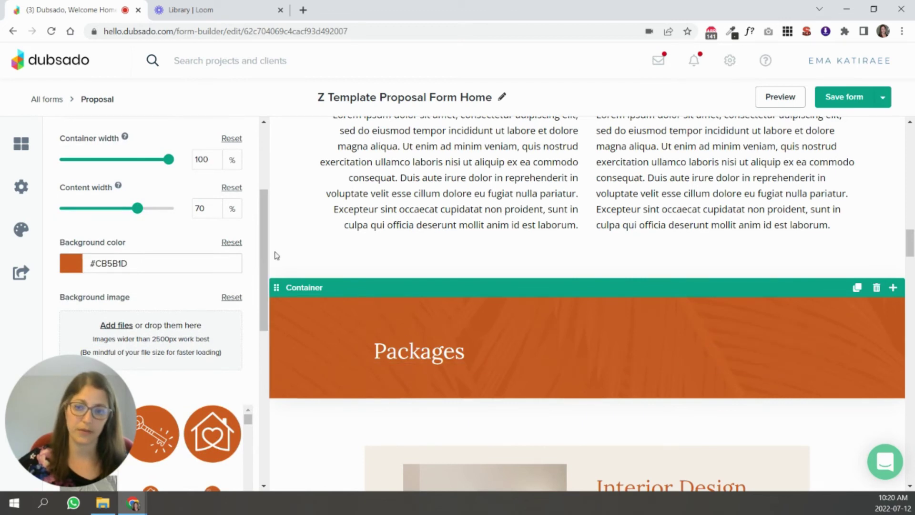
pyautogui.scroll(-1, 267, 276)
pyautogui.scroll(-5, 266, 287)
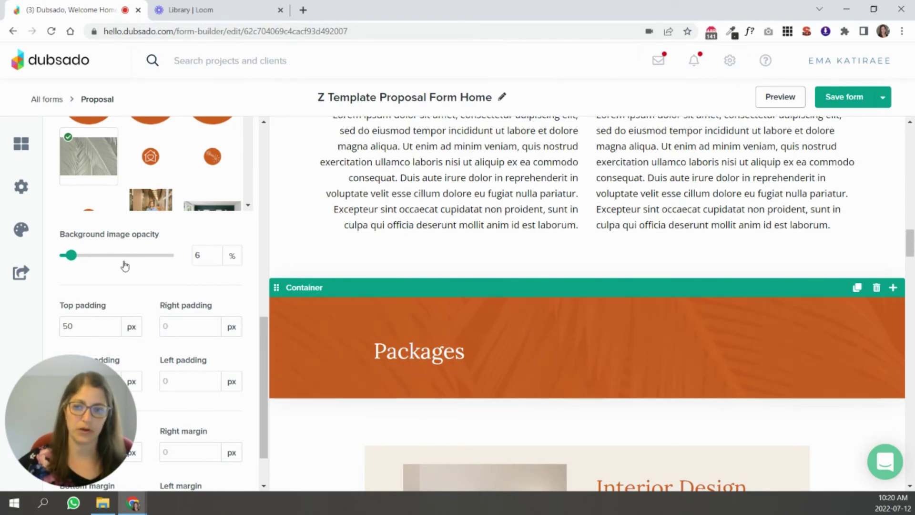
pyautogui.moveTo(143, 256); pyautogui.dragTo(72, 262)
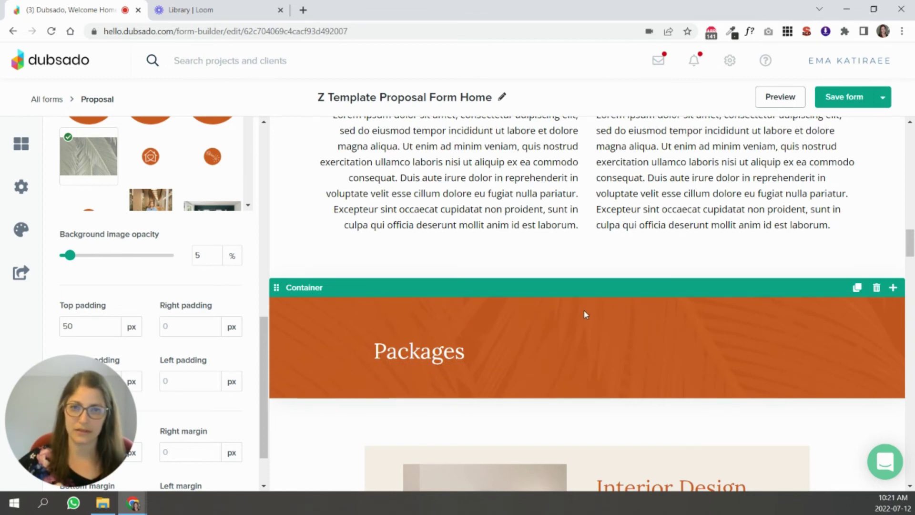
pyautogui.click(429, 334)
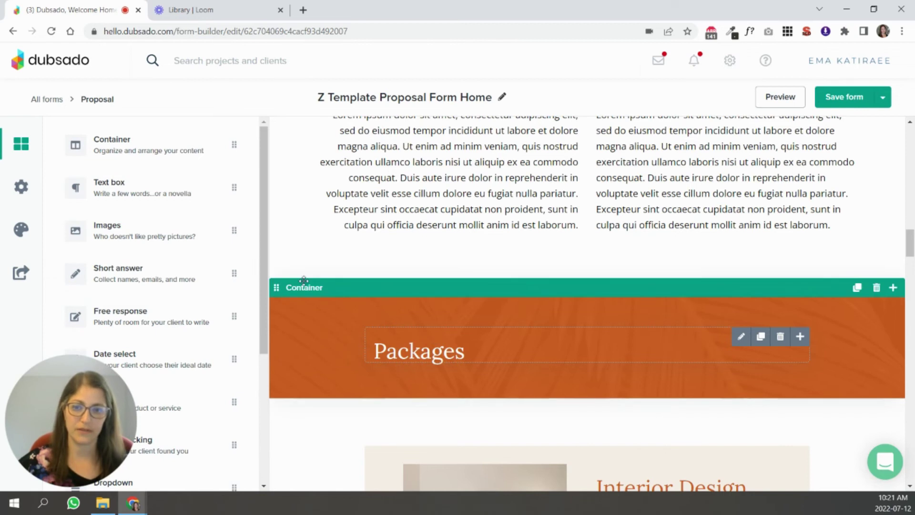
pyautogui.click(303, 281)
pyautogui.scroll(-10, 224, 467)
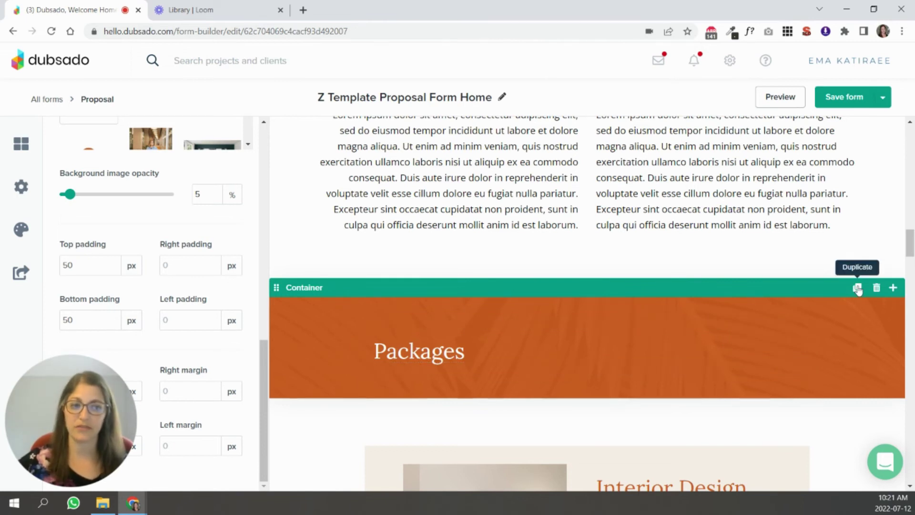
pyautogui.moveTo(910, 241); pyautogui.dragTo(911, 366)
pyautogui.scroll(-10, 706, 206)
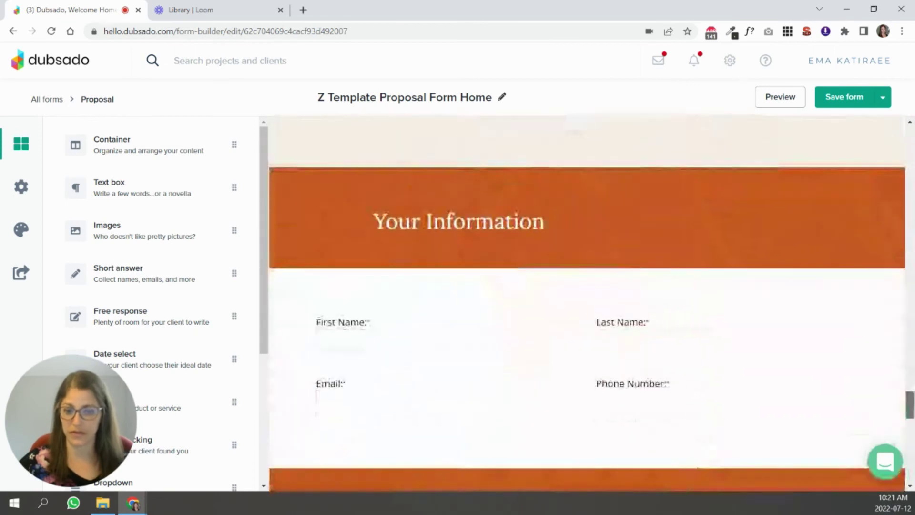
pyautogui.press('Home')
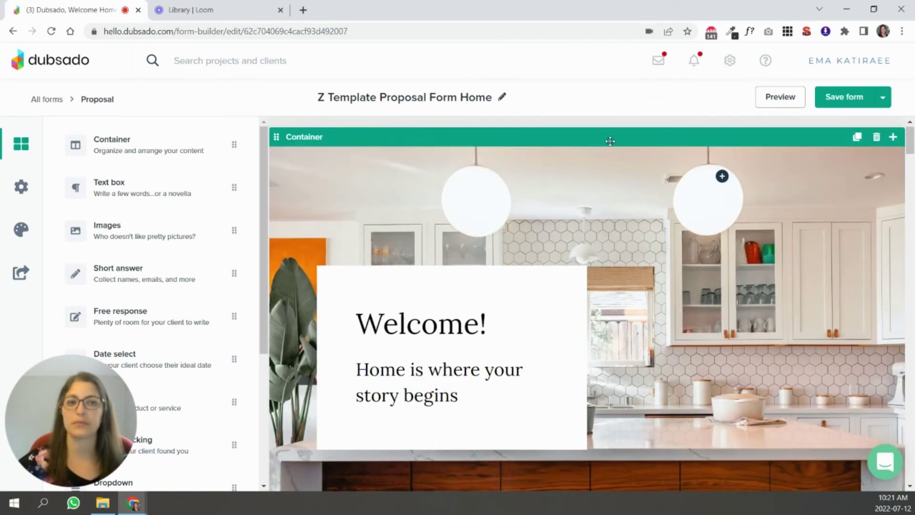
pyautogui.click(586, 139)
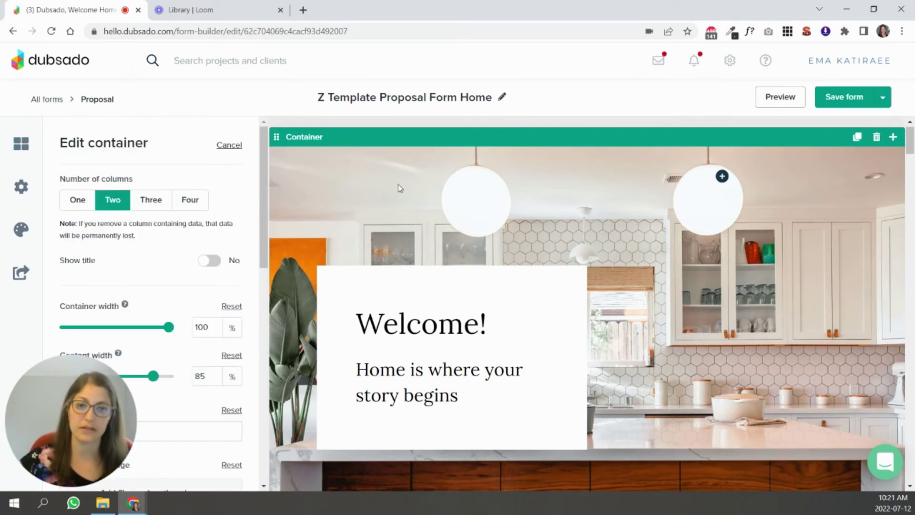
pyautogui.moveTo(427, 349)
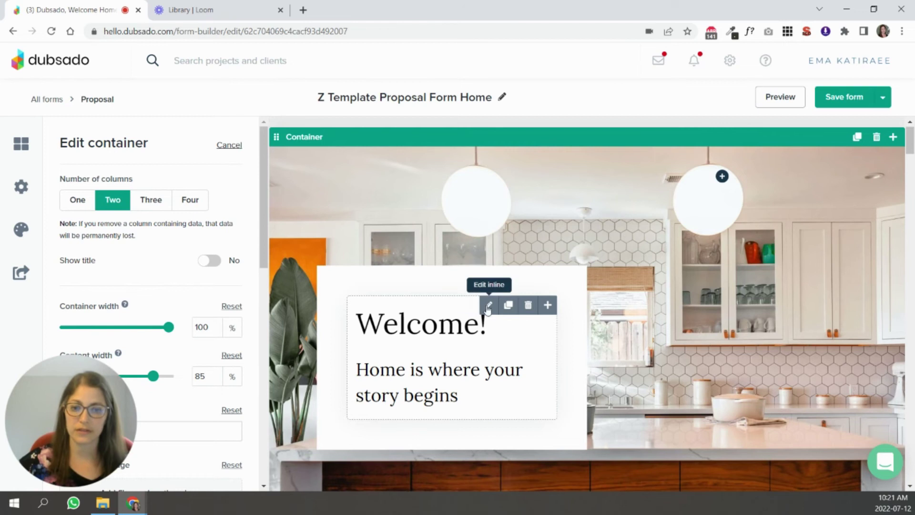
pyautogui.click(488, 305)
pyautogui.click(422, 327)
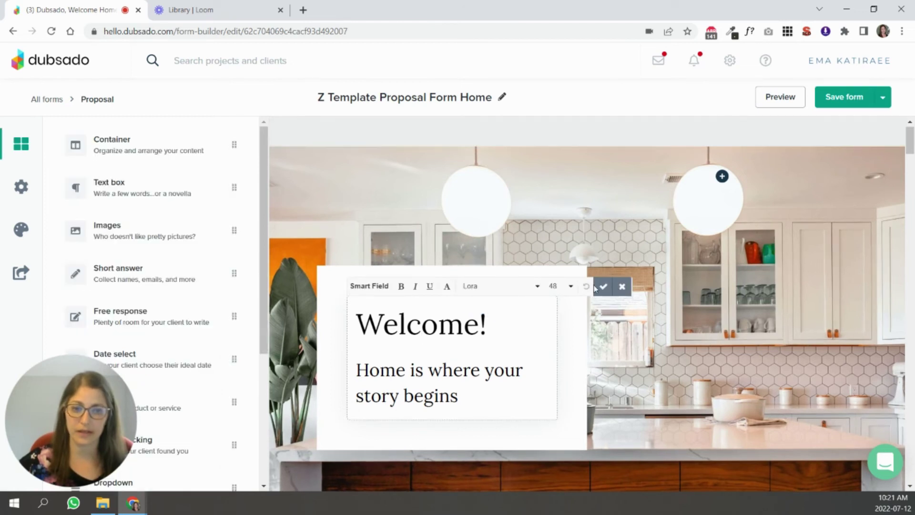
pyautogui.click(471, 370)
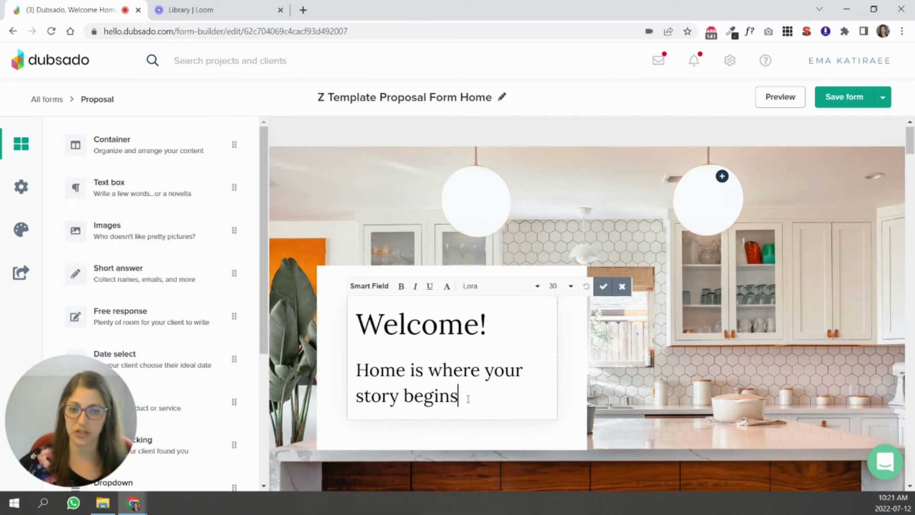
pyautogui.click(603, 286)
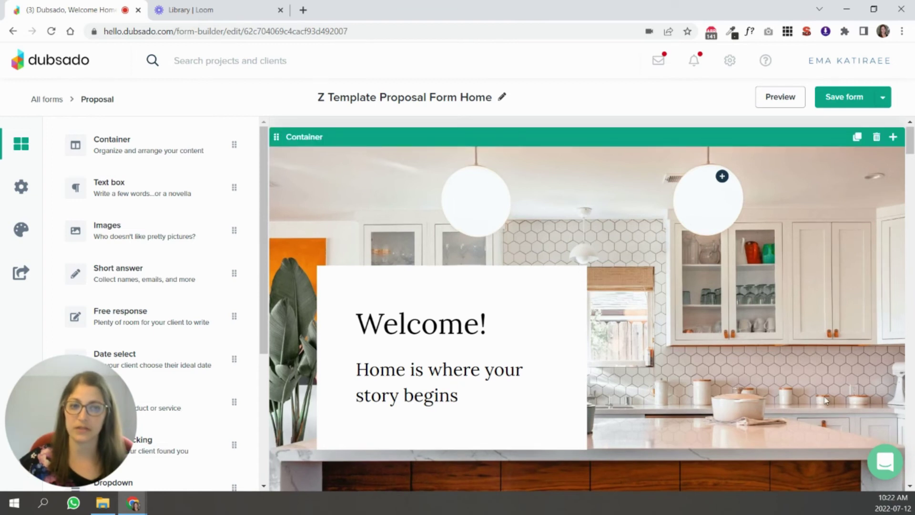
pyautogui.moveTo(519, 326)
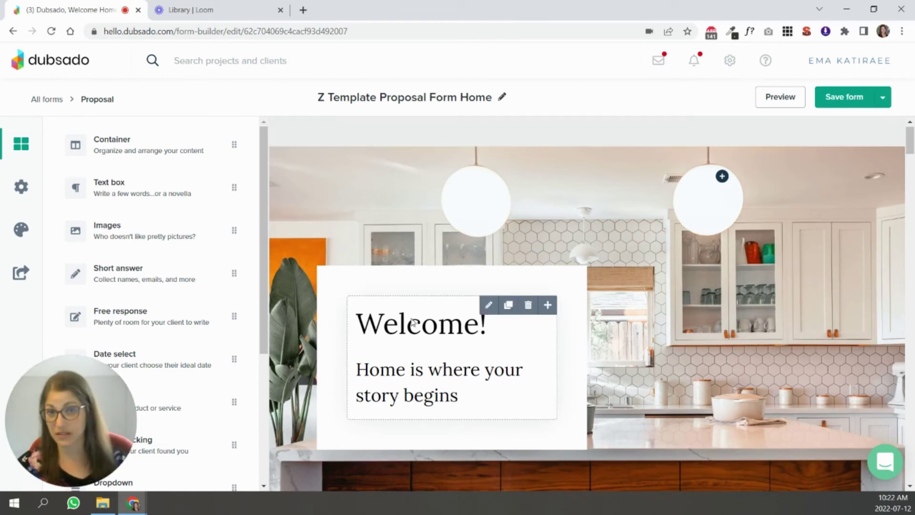
pyautogui.click(456, 282)
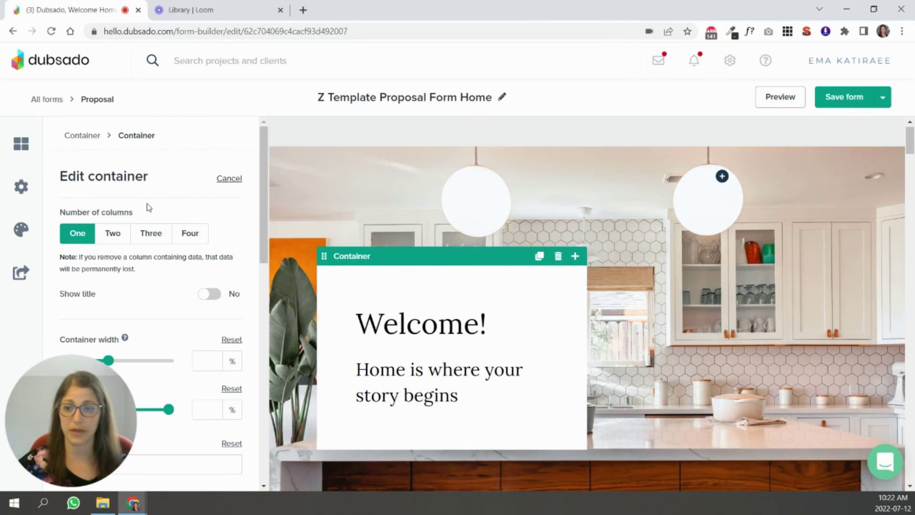
pyautogui.click(522, 142)
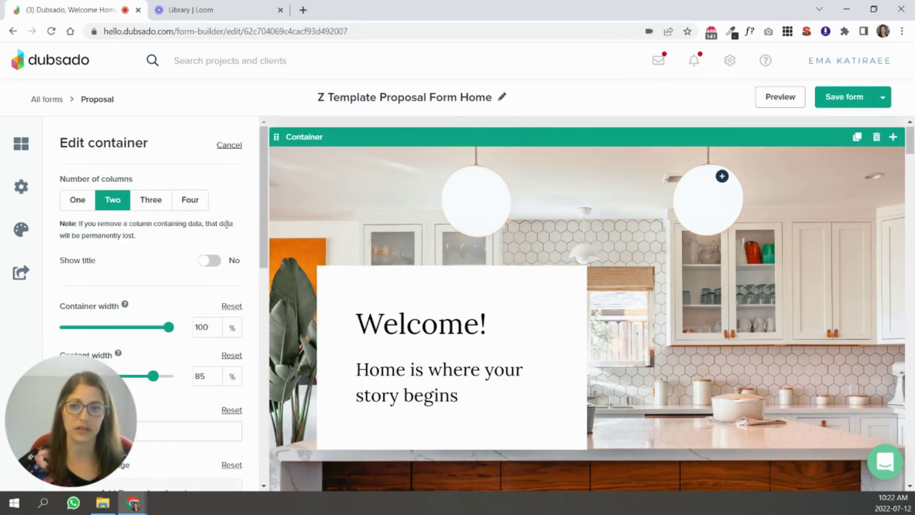
pyautogui.moveTo(265, 188); pyautogui.dragTo(265, 277)
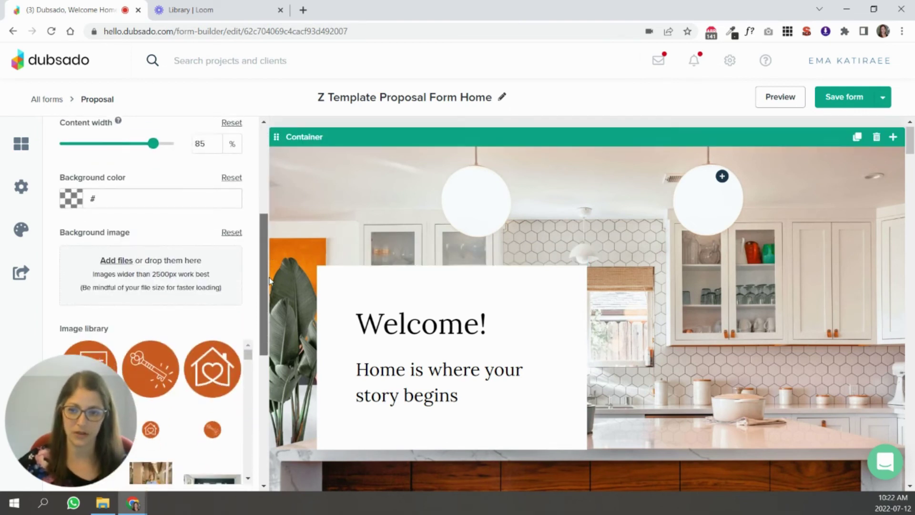
pyautogui.press('Escape')
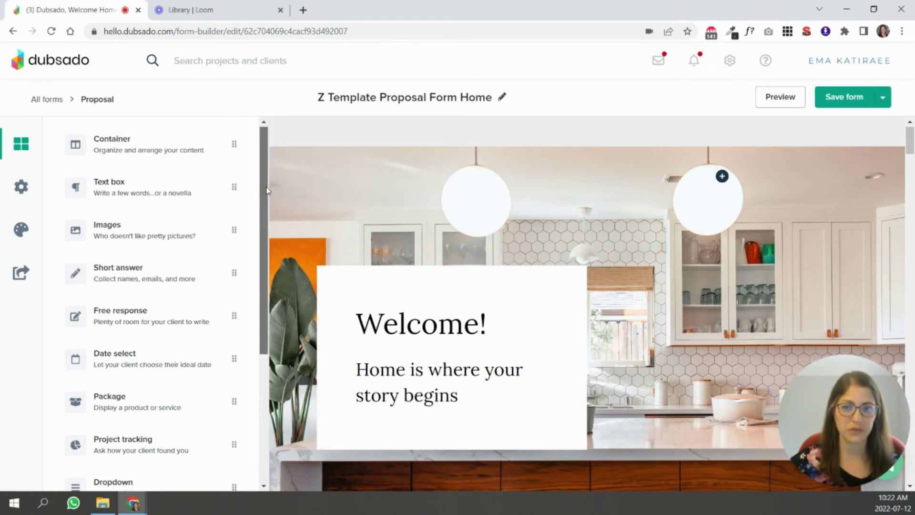
pyautogui.scroll(-5, 260, 172)
pyautogui.scroll(5, 256, 159)
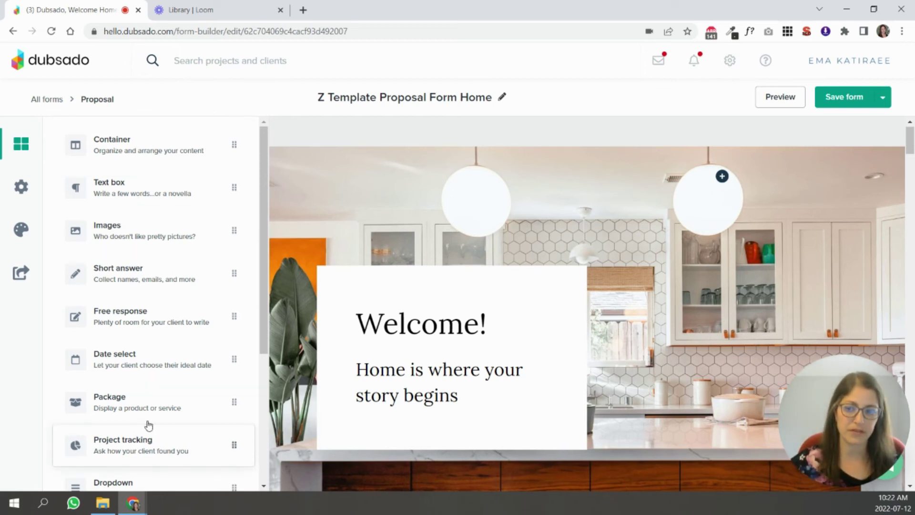
pyautogui.scroll(-2, 150, 426)
pyautogui.scroll(-3, 149, 426)
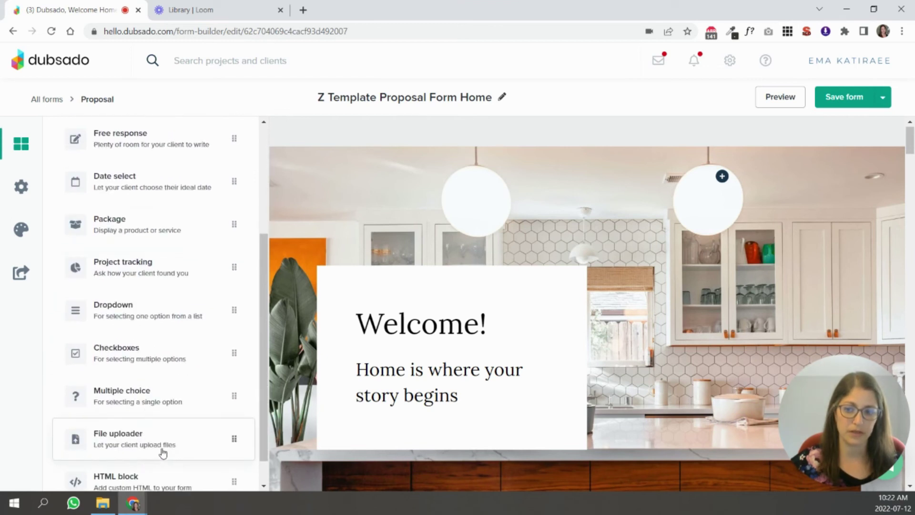
pyautogui.scroll(-1, 153, 457)
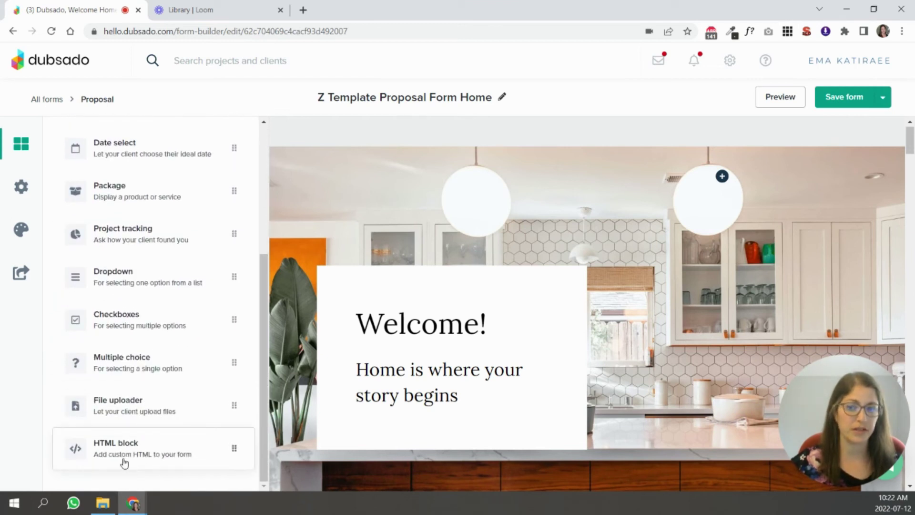
pyautogui.moveTo(264, 450); pyautogui.dragTo(264, 321)
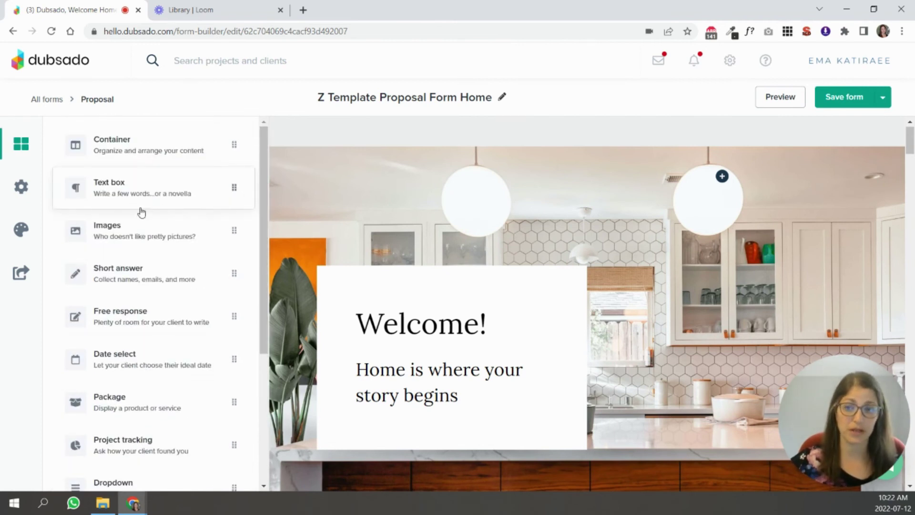
# - Scroll through the form settings, then view form styling: Open Sans, size 16, colour #000000 questions
pyautogui.click(21, 189)
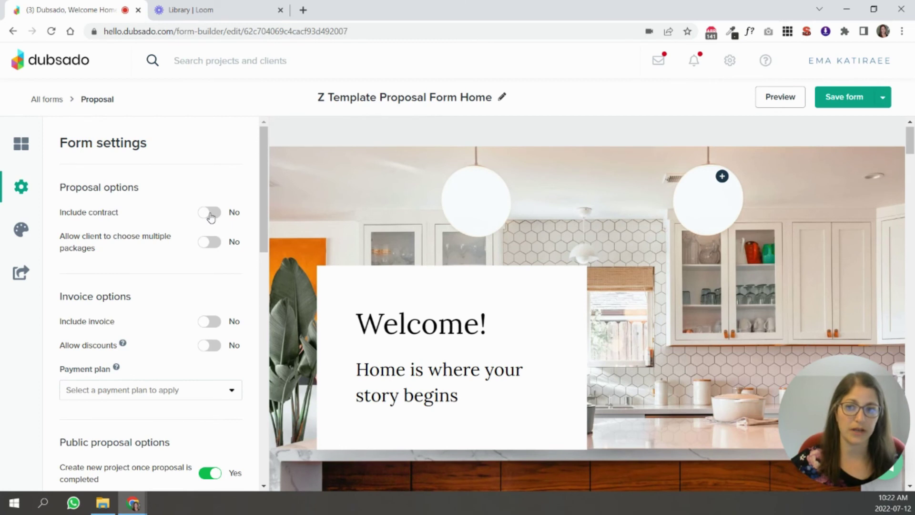
pyautogui.moveTo(261, 215); pyautogui.dragTo(245, 480)
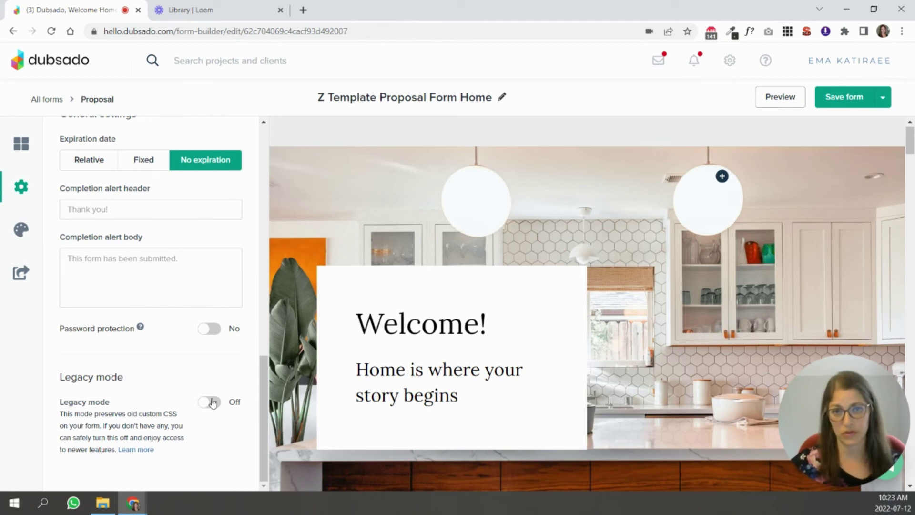
pyautogui.moveTo(264, 412); pyautogui.dragTo(187, 163)
pyautogui.click(20, 238)
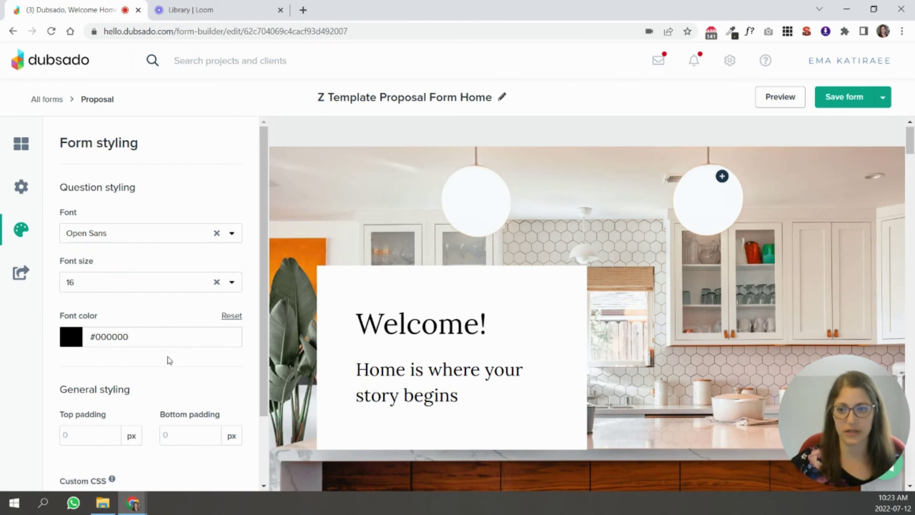
pyautogui.scroll(-2, 258, 390)
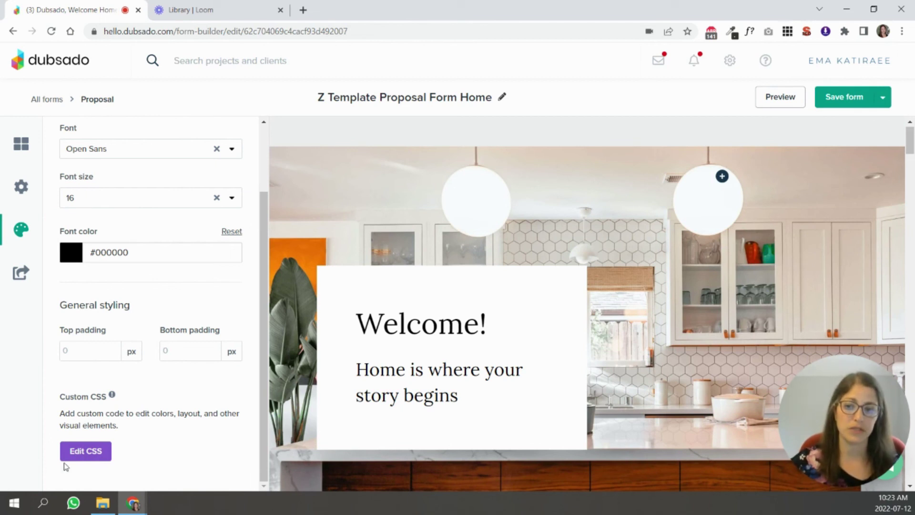
# - Copy the proposal's direct link and embed code from Sharing, then reselect the Welcome container
pyautogui.click(21, 273)
pyautogui.scroll(1, 261, 252)
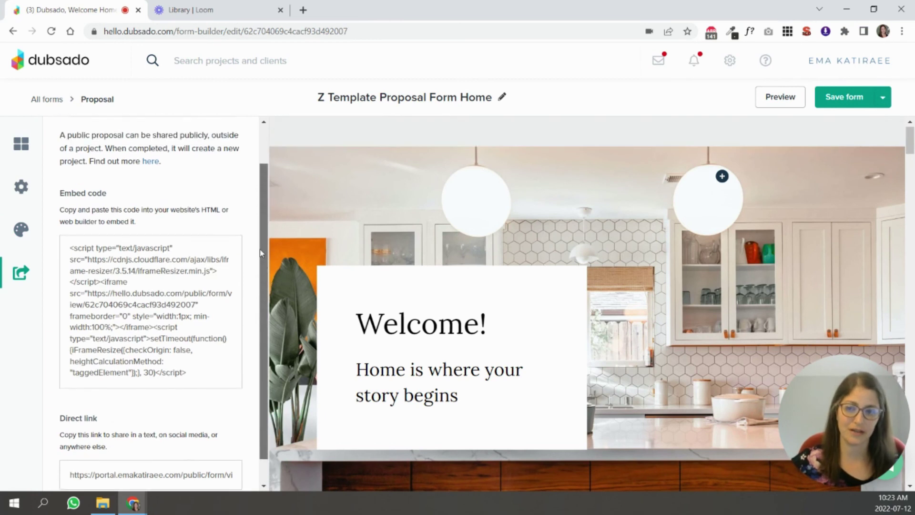
pyautogui.scroll(-1, 220, 276)
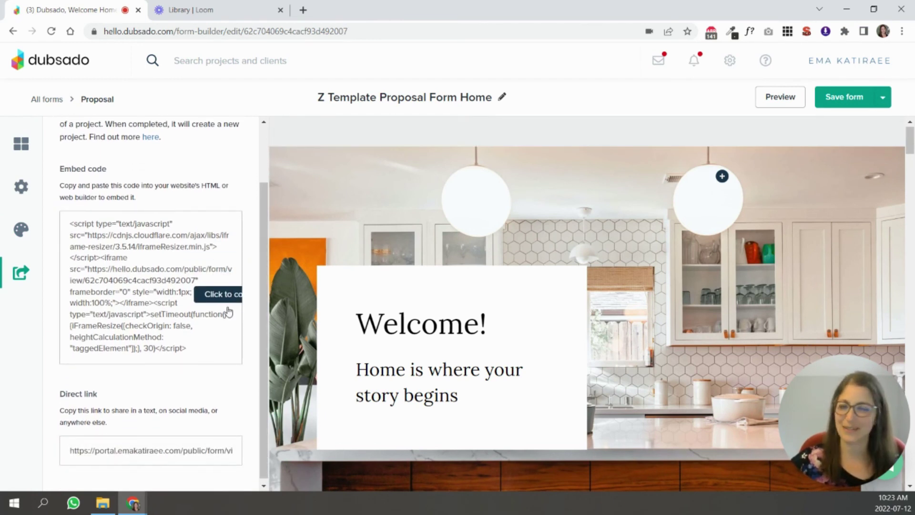
pyautogui.scroll(1, 266, 292)
pyautogui.scroll(-1, 267, 291)
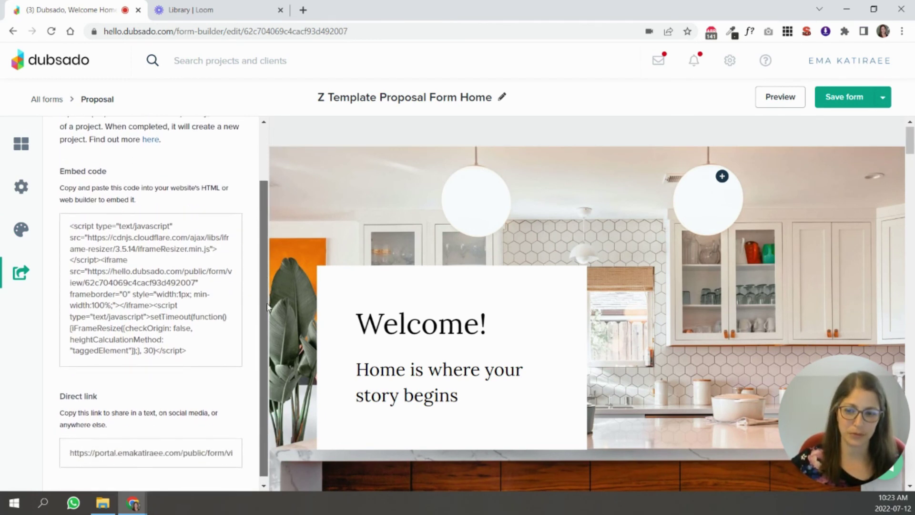
pyautogui.click(132, 447)
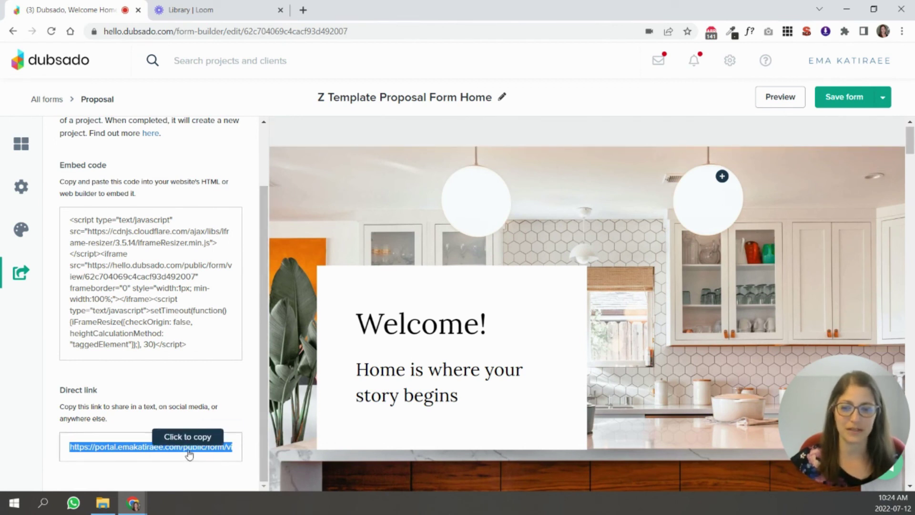
pyautogui.click(148, 281)
pyautogui.click(148, 281)
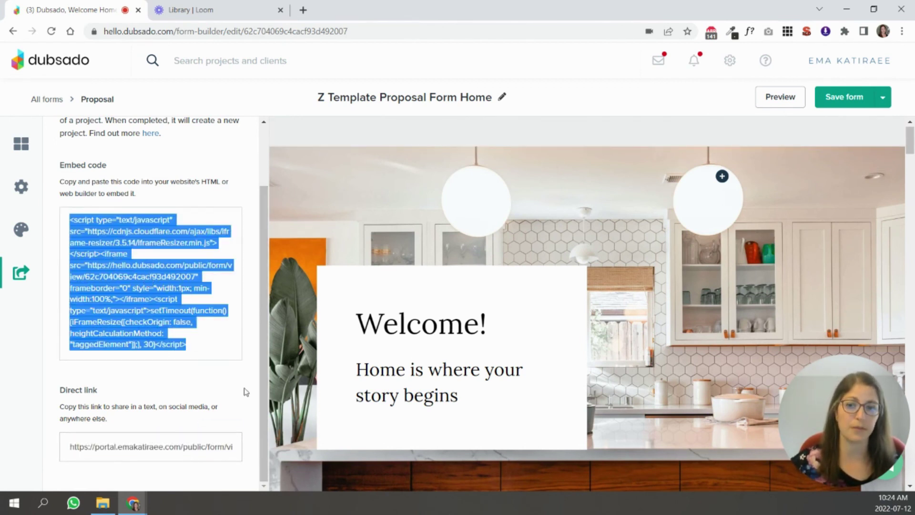
pyautogui.click(888, 317)
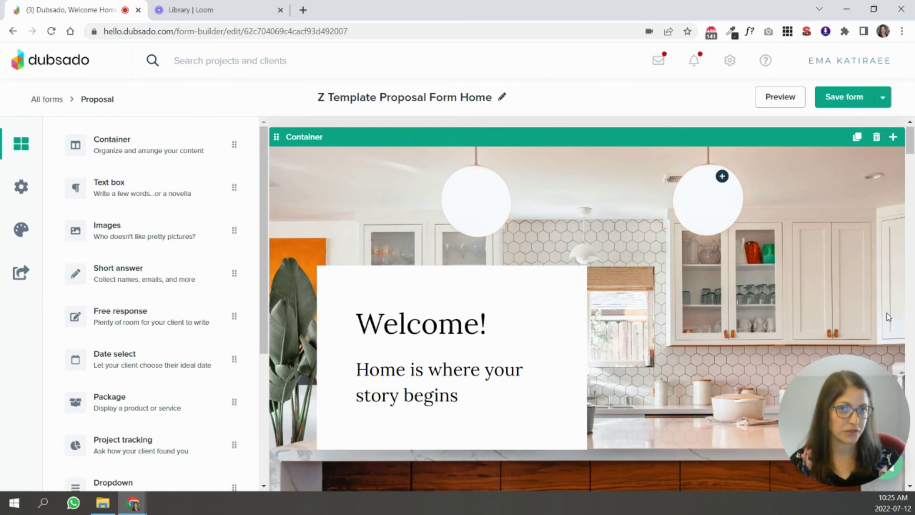